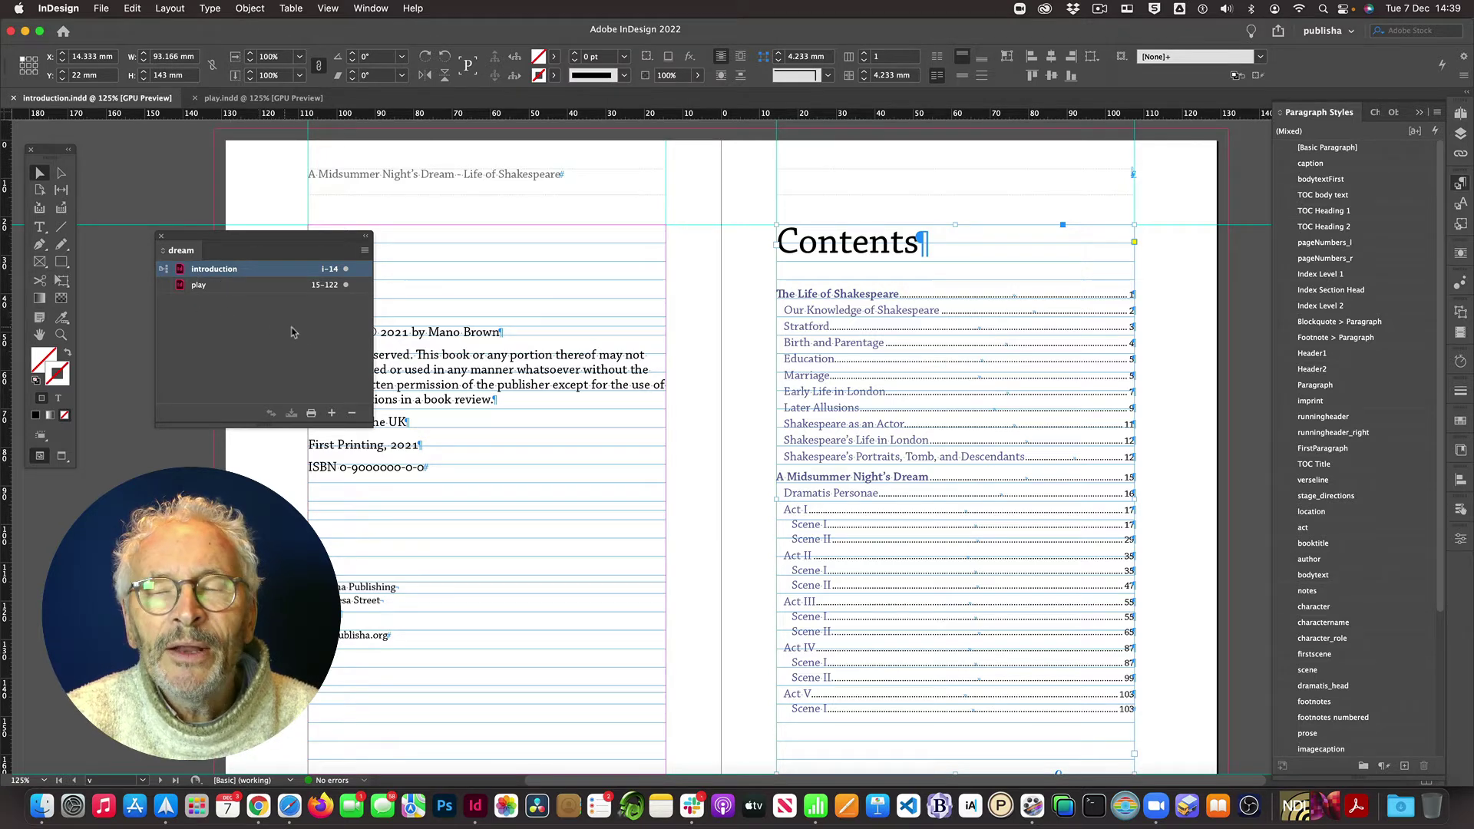
# Deselect the introduction document in the dream Book panel so the whole book is targeted.
pyautogui.click(247, 317)
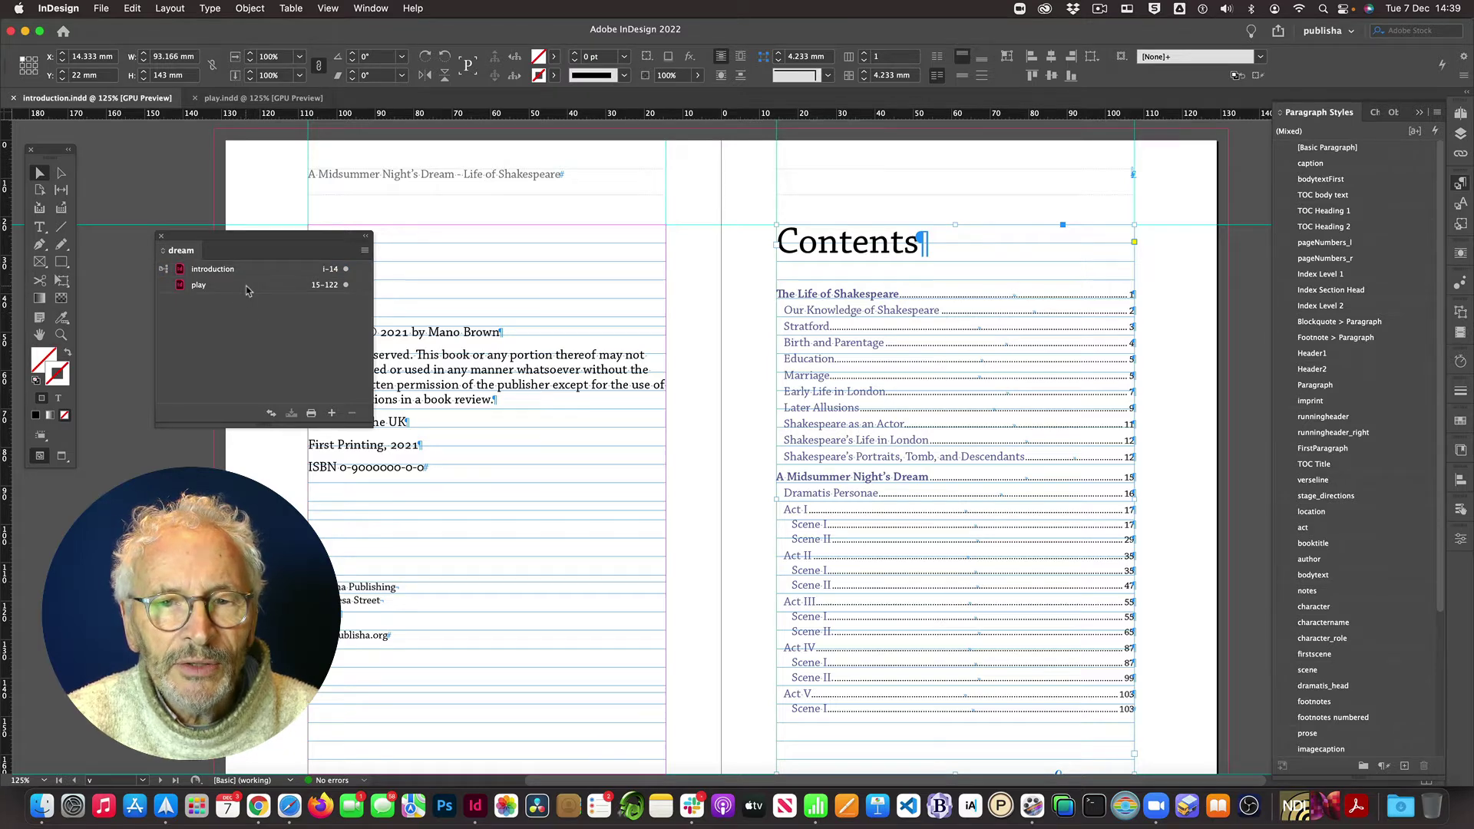
# Choose Package Book For Print from the Book panel menu to see the summary.
pyautogui.click(364, 253)
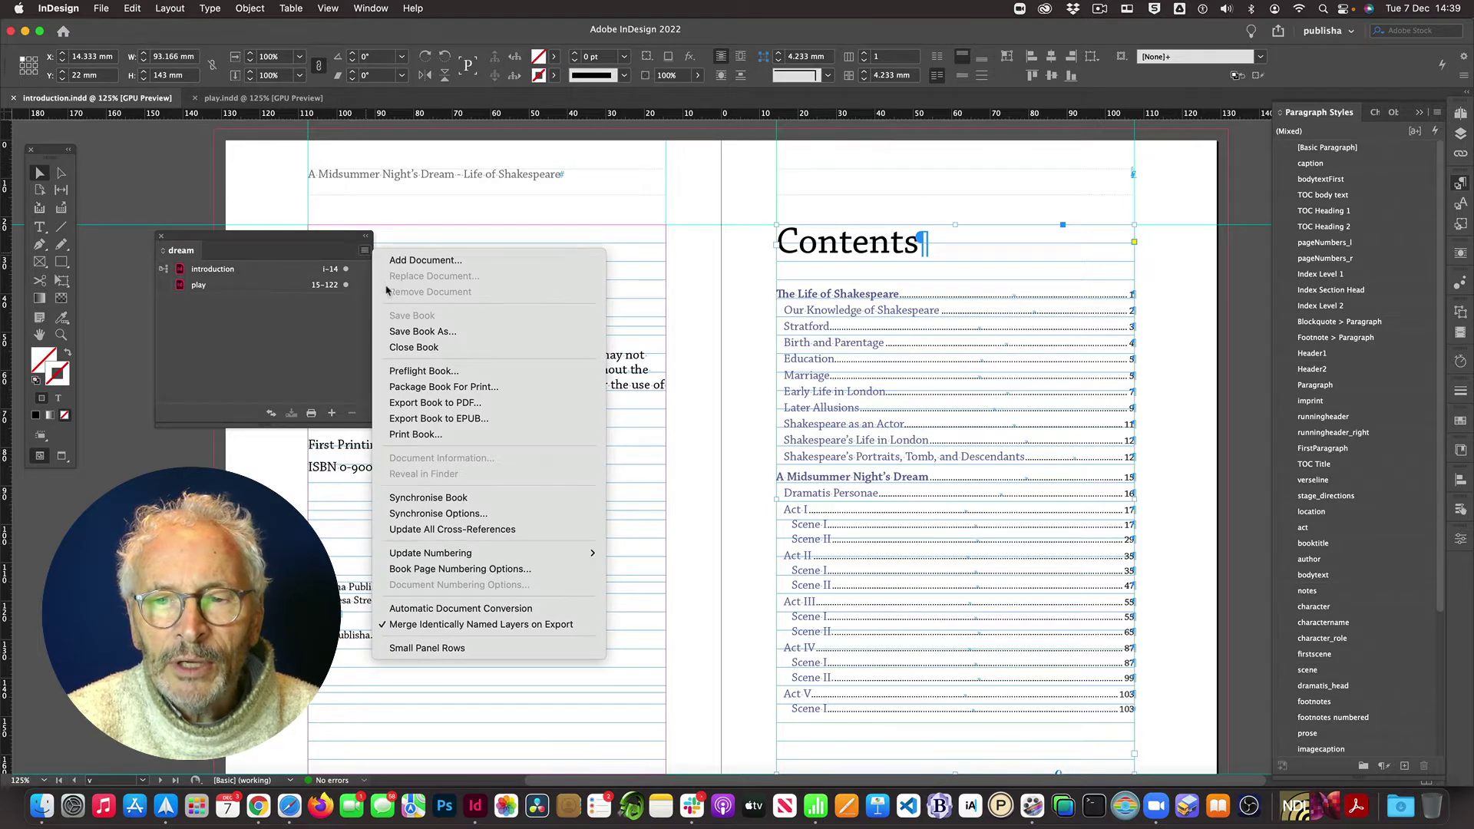
pyautogui.click(463, 387)
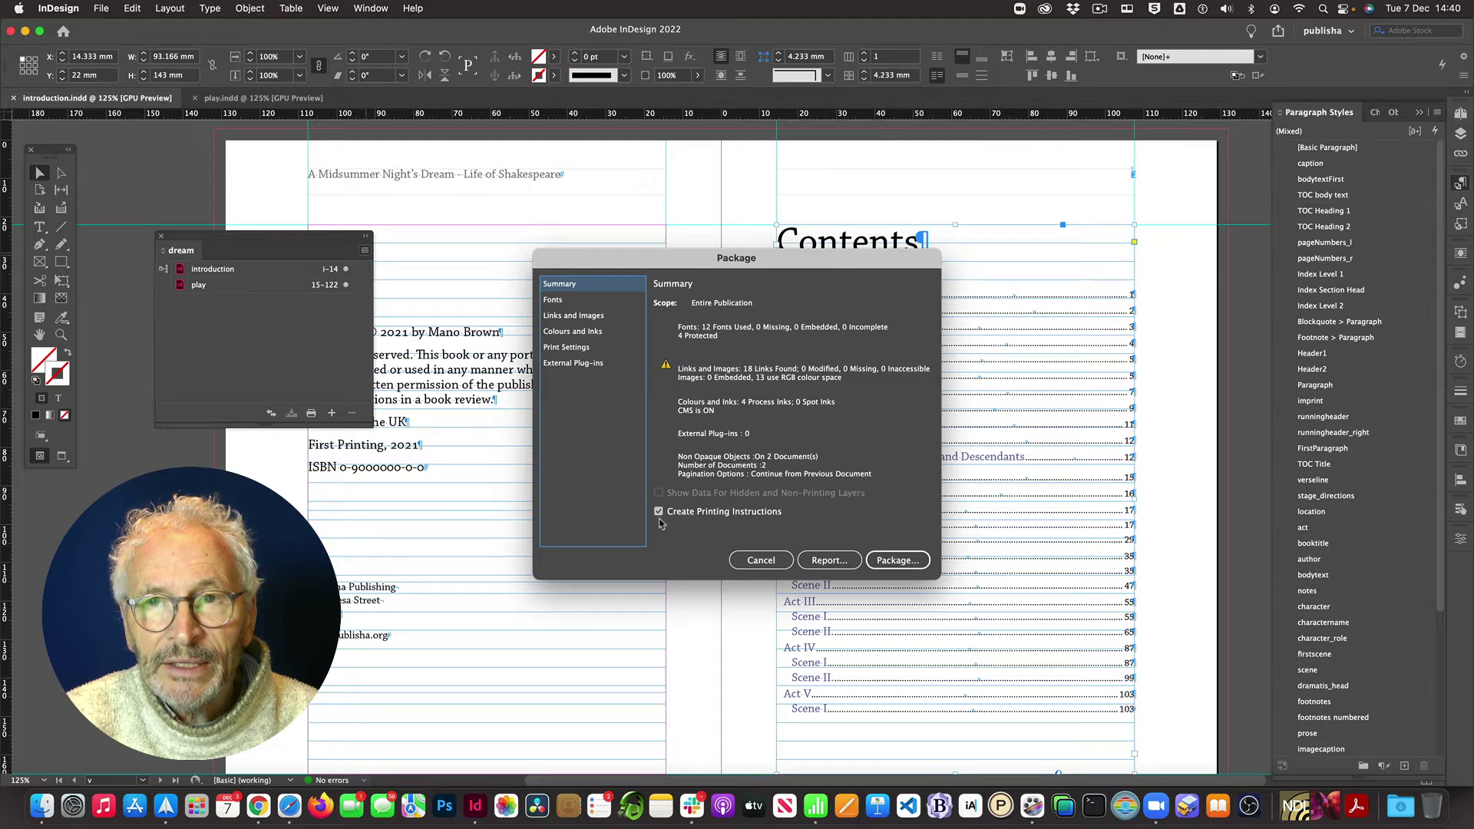
# Proceed from the package summary and accept the printing instructions saved as Instructions.txt.
pyautogui.click(885, 561)
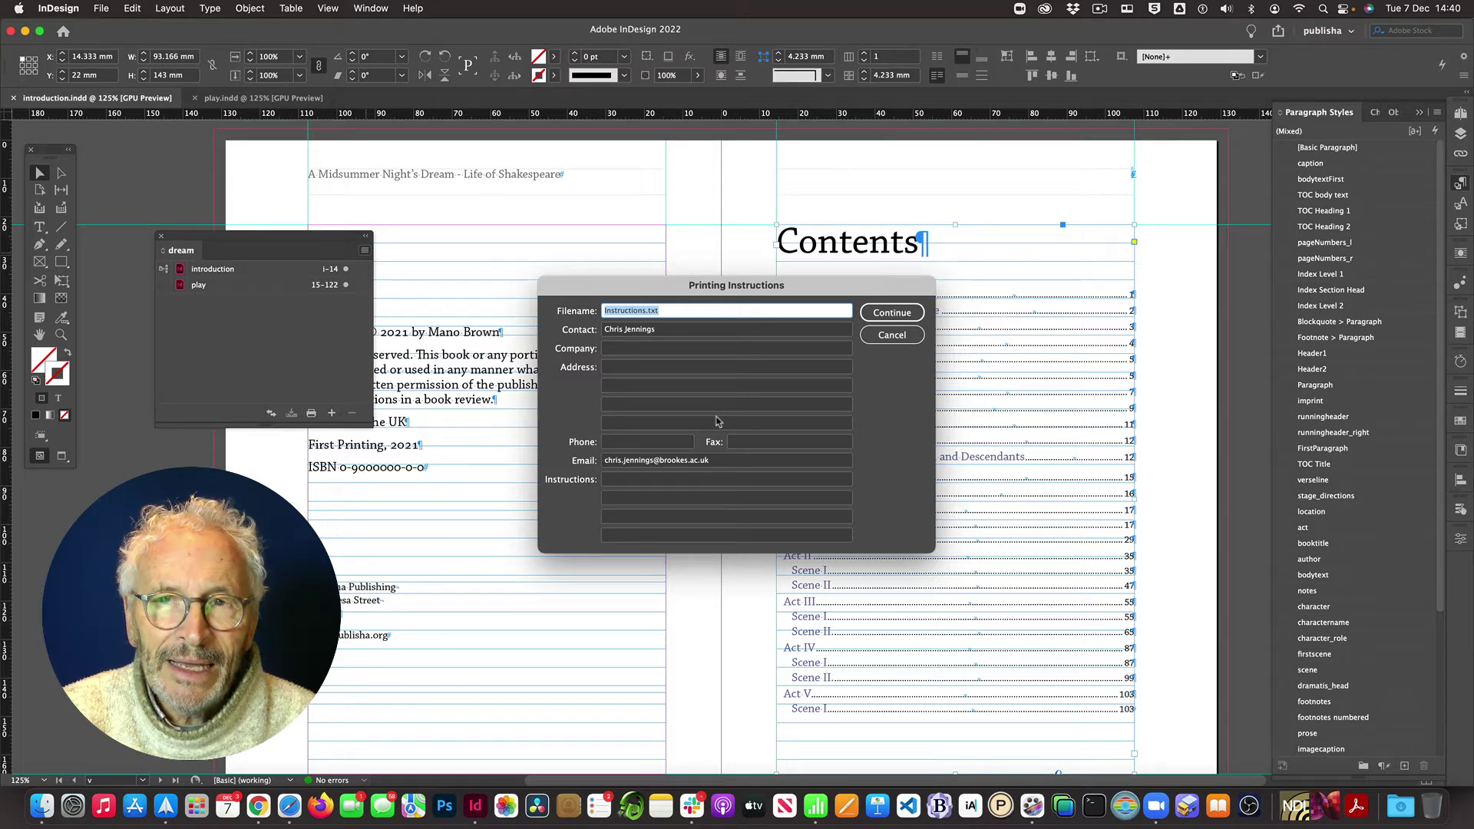
pyautogui.click(889, 315)
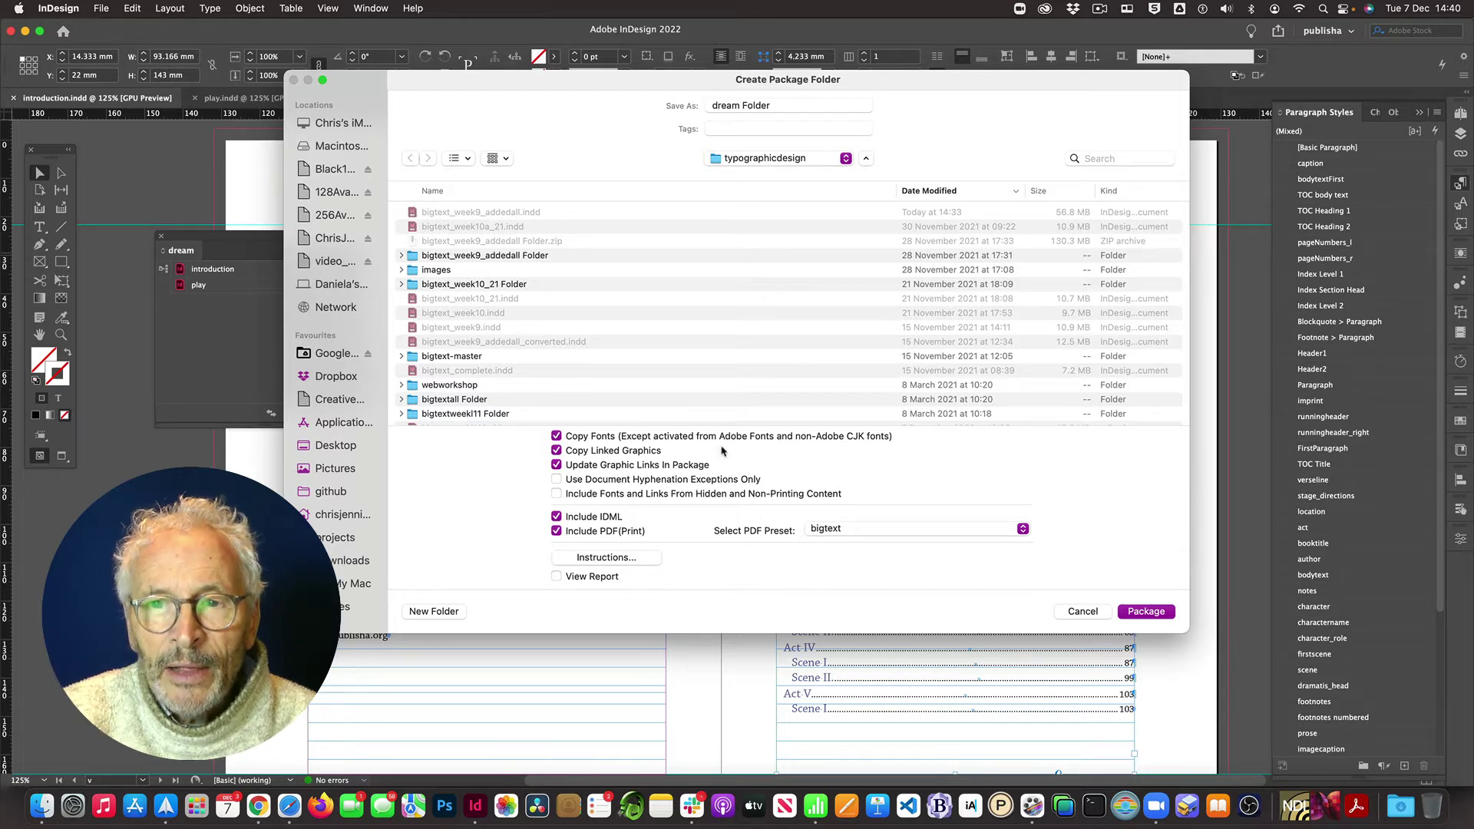
# Set the package destination to 128Avalonia-Modules > DesignandProduction > dreamwork2021.
pyautogui.click(760, 159)
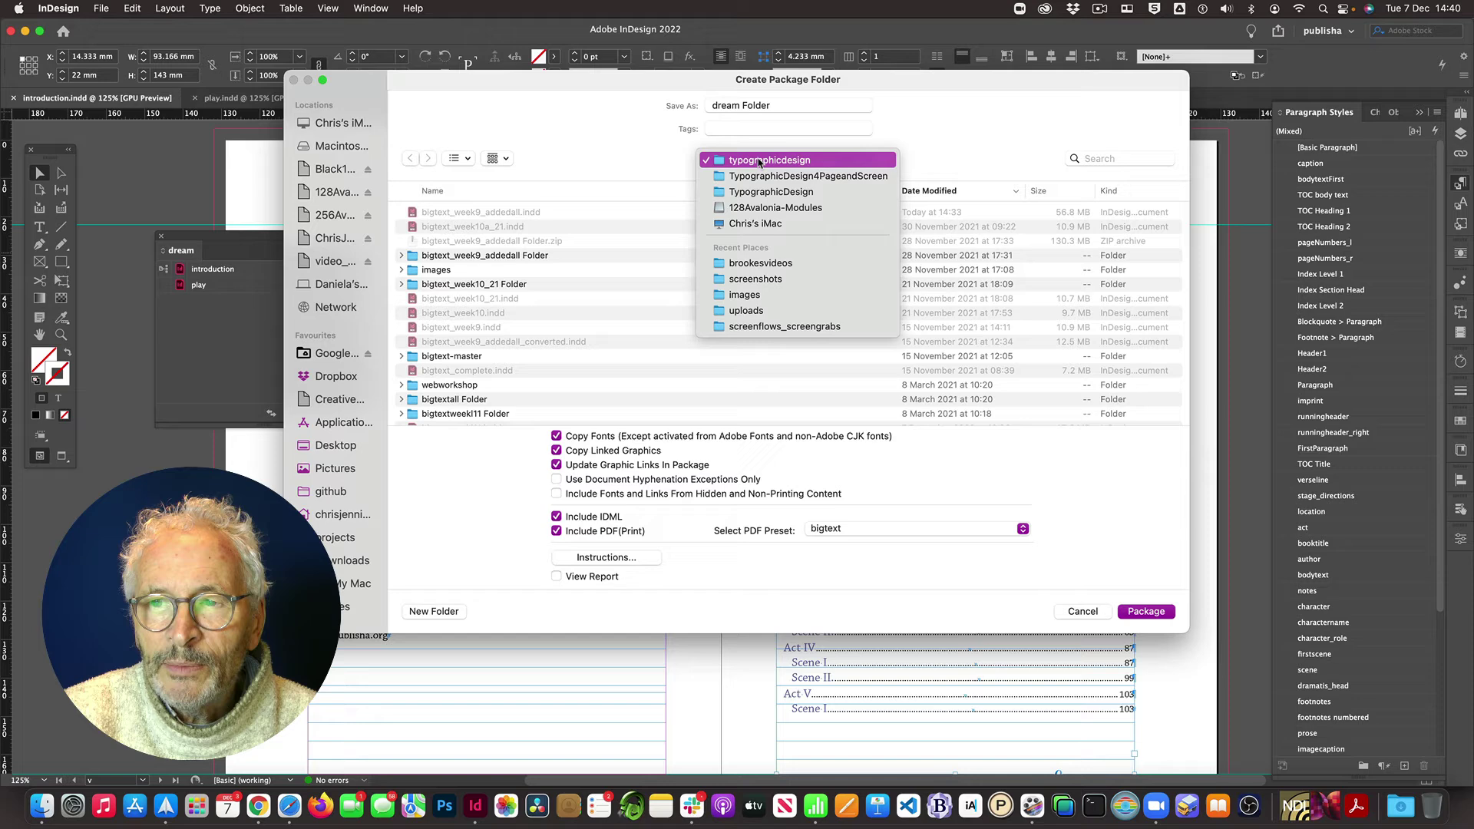
pyautogui.click(759, 208)
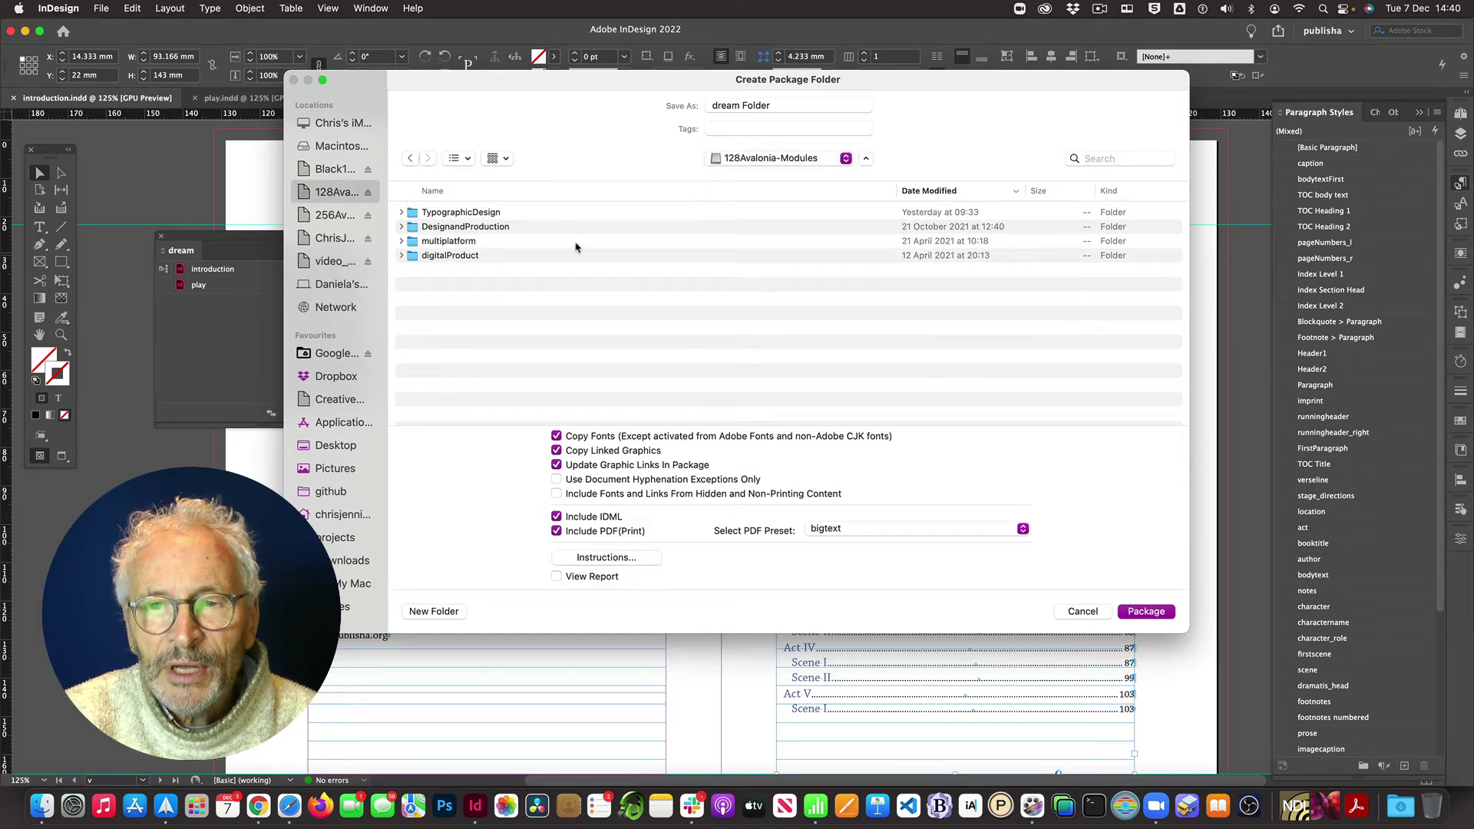
pyautogui.doubleClick(415, 227)
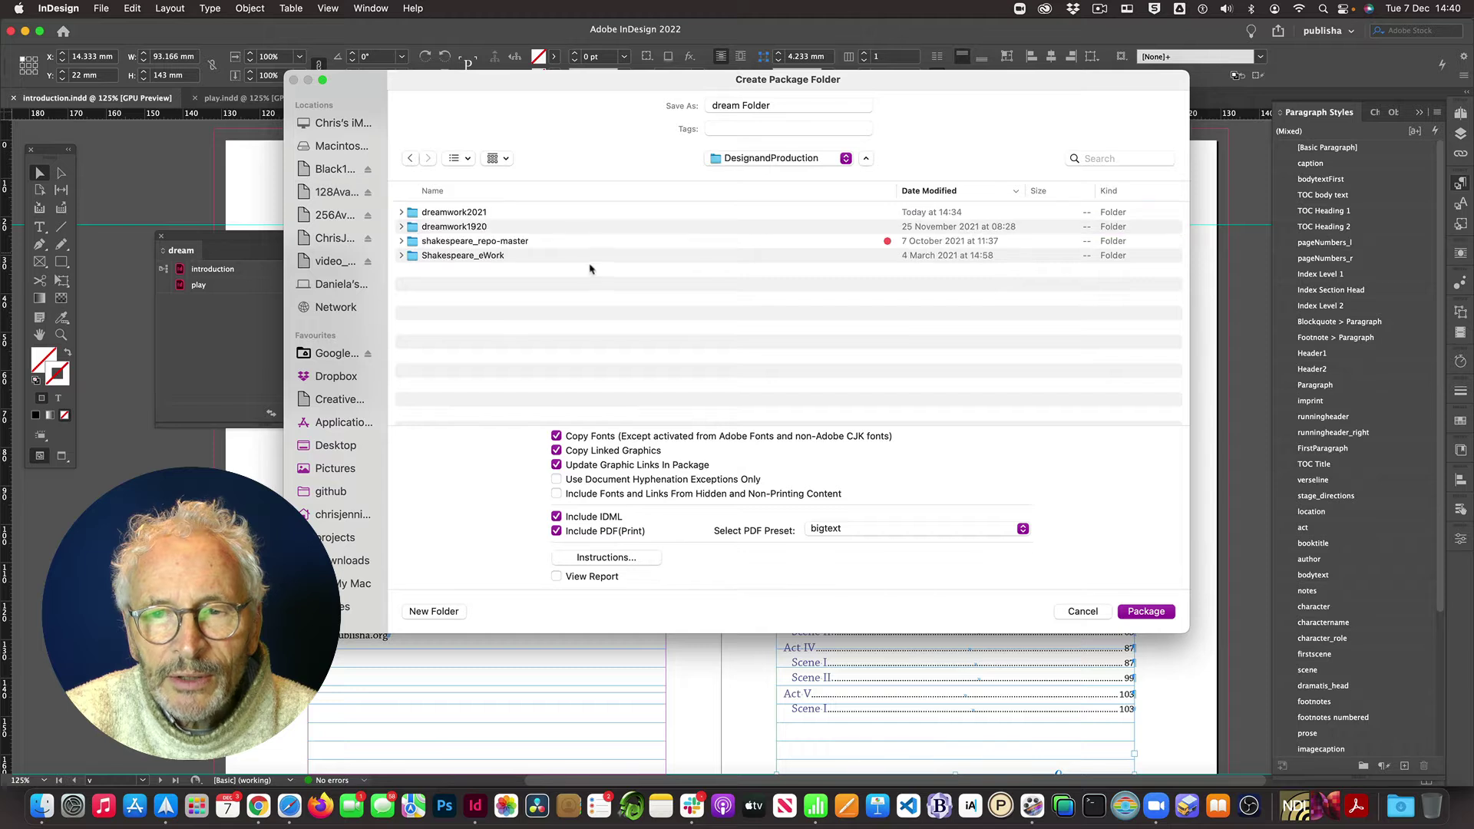
pyautogui.doubleClick(422, 212)
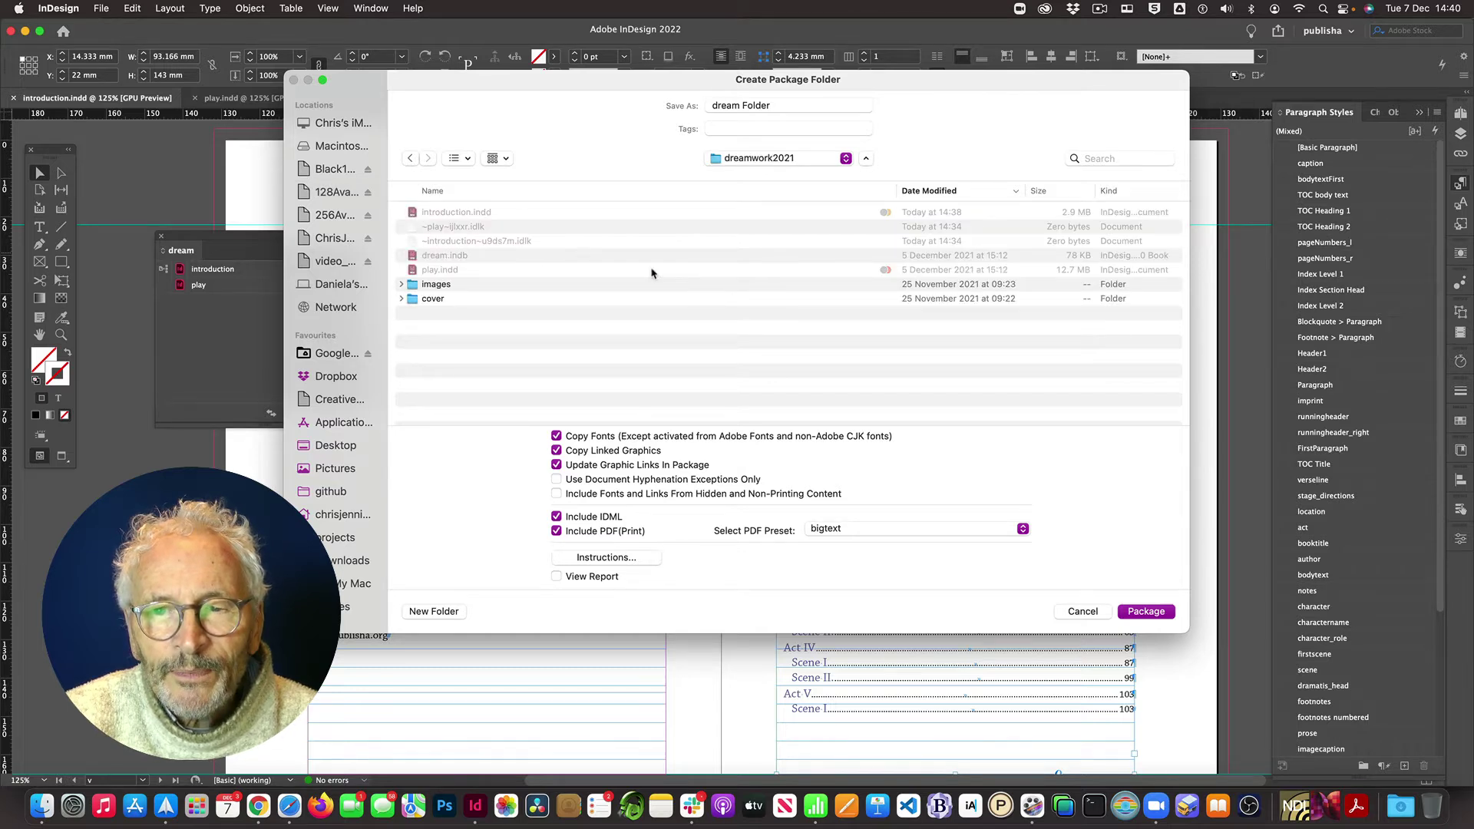
pyautogui.click(990, 531)
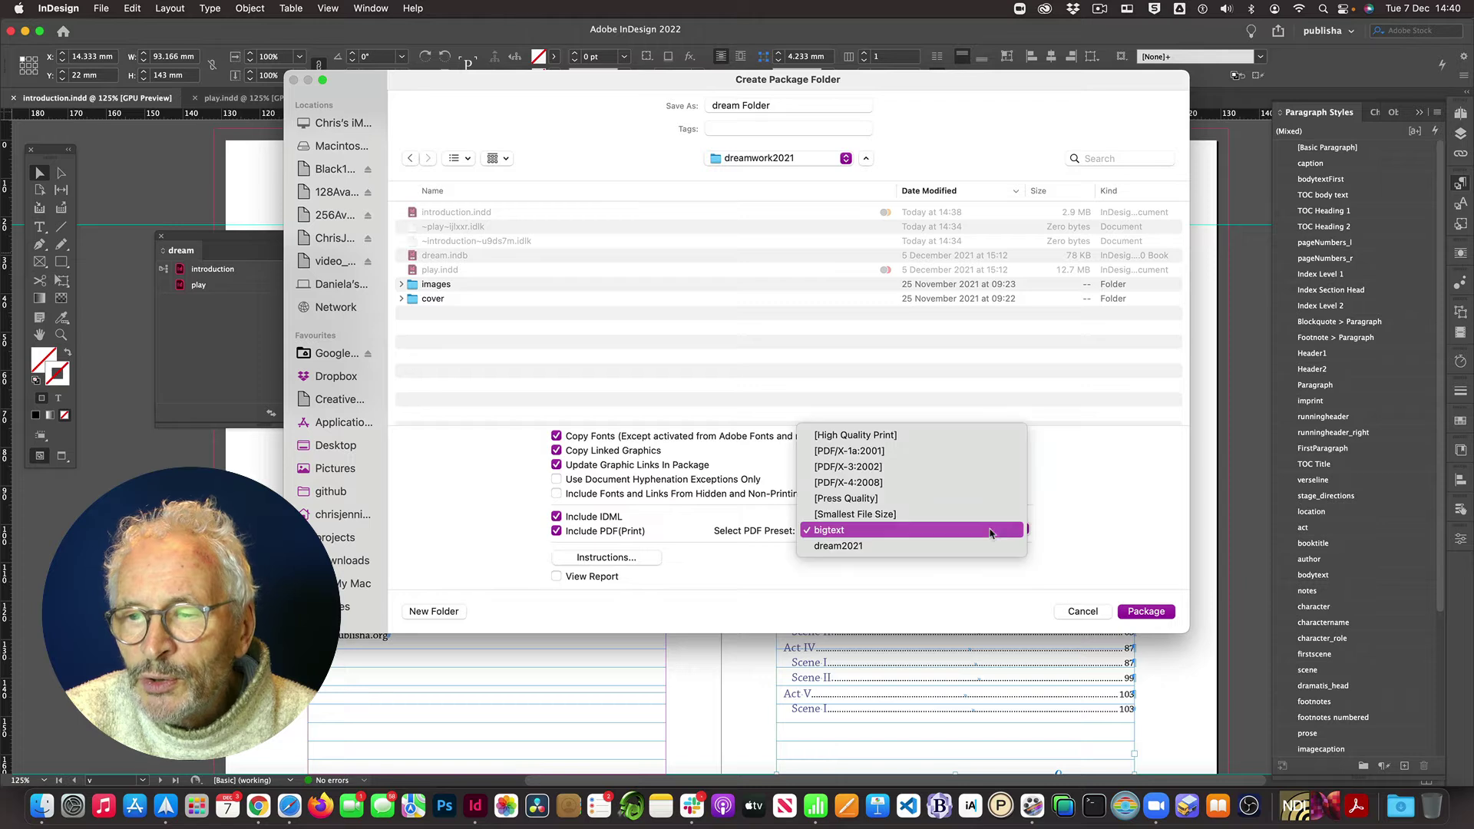
# Package with the dream2021 PDF preset and accept the font copying warning.
pyautogui.click(835, 549)
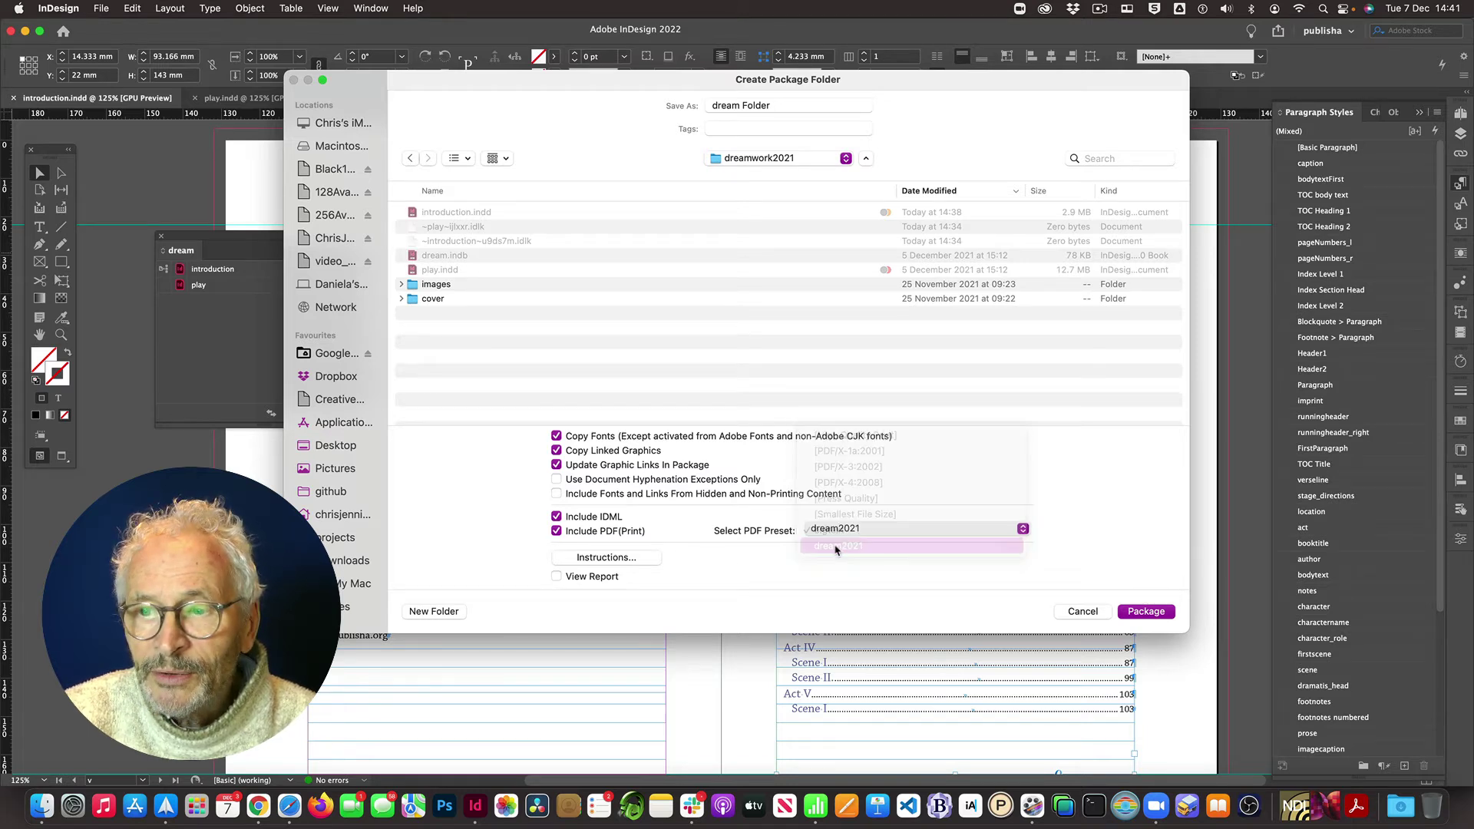
pyautogui.click(1146, 612)
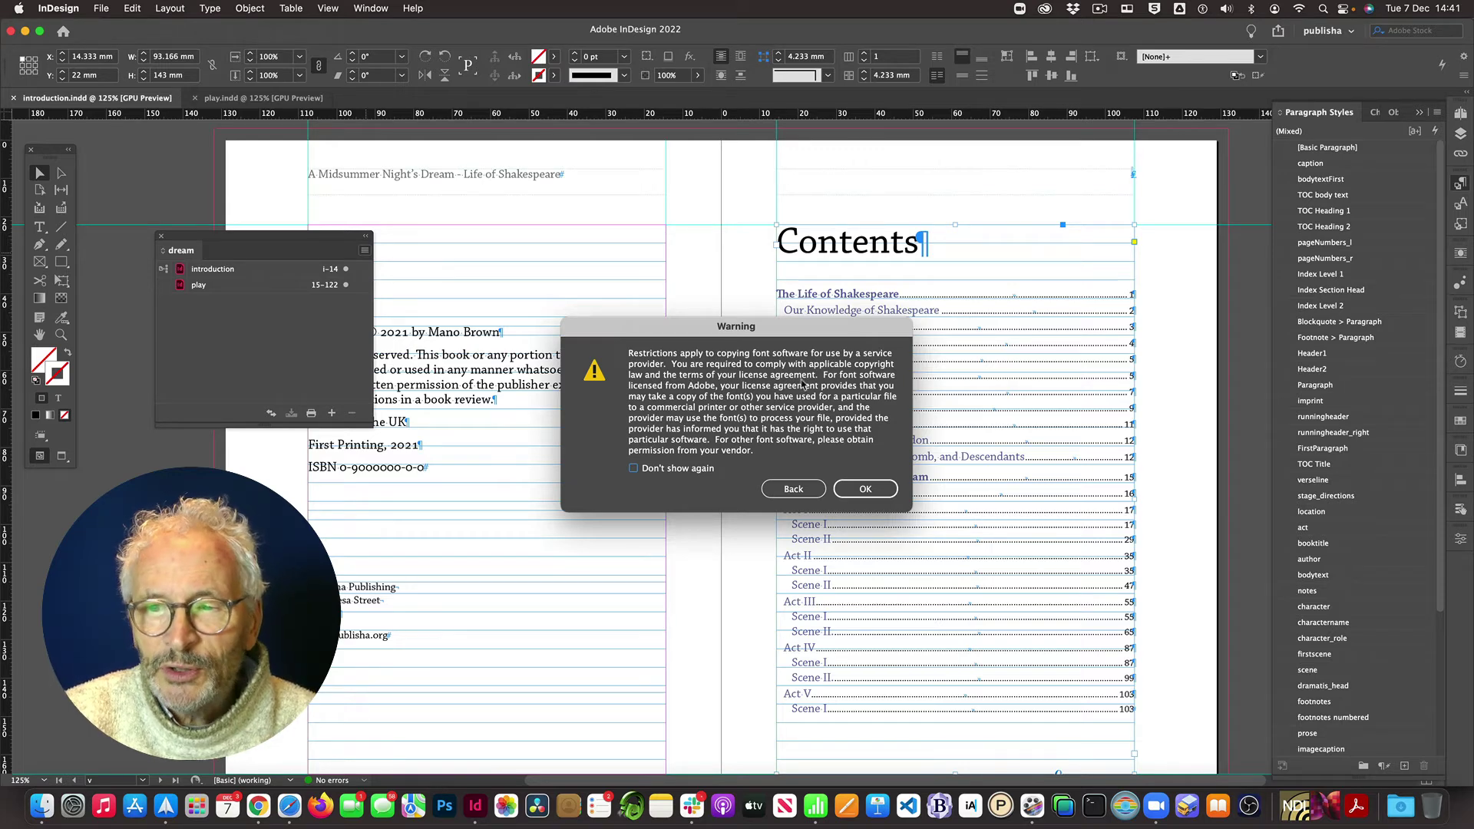
pyautogui.click(865, 489)
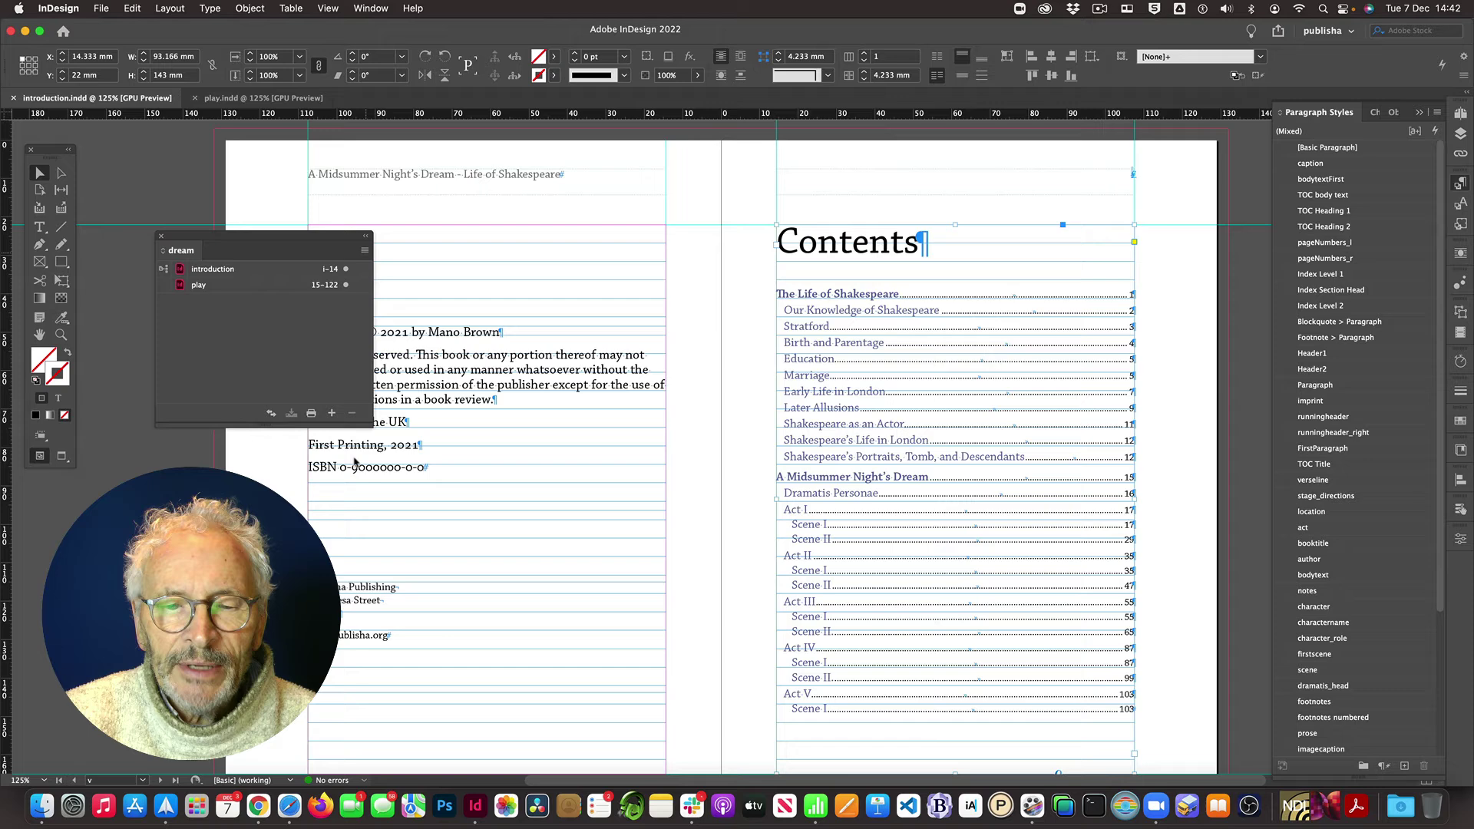
# Bring Finder forward, enlarge its window and open dream Folder.
pyautogui.click(42, 806)
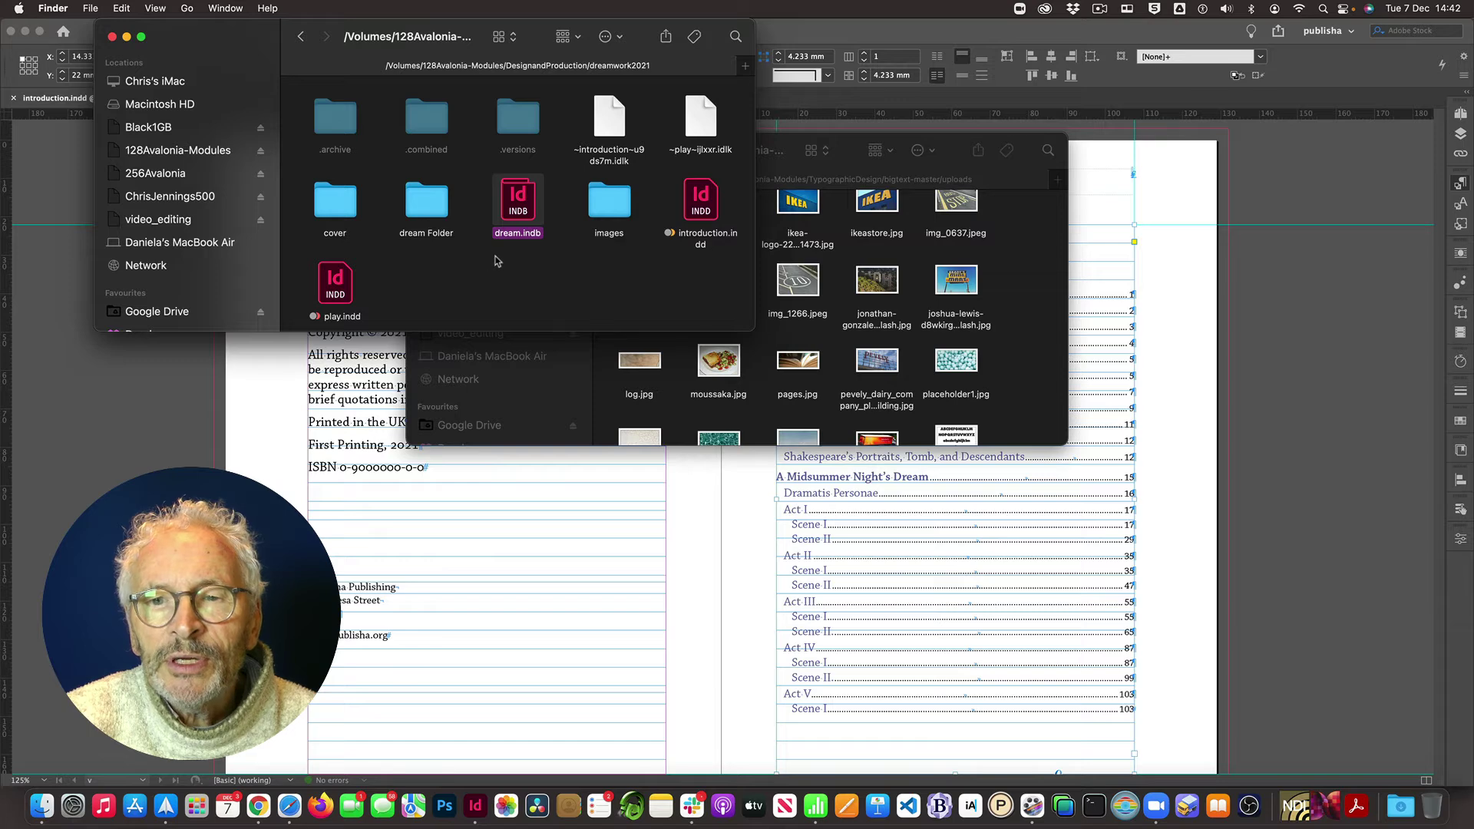
pyautogui.moveTo(751, 326); pyautogui.dragTo(966, 481)
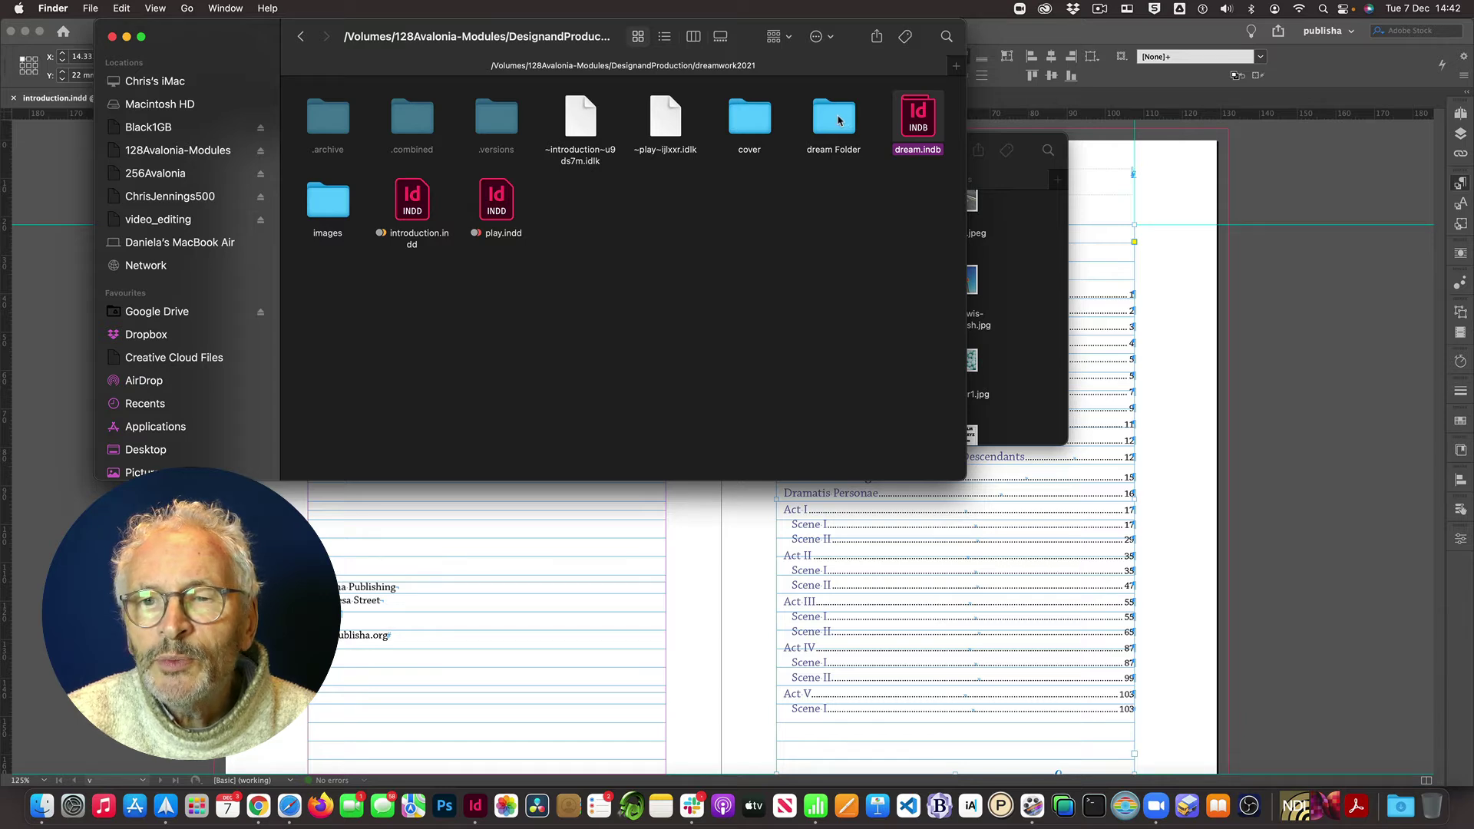
pyautogui.doubleClick(839, 120)
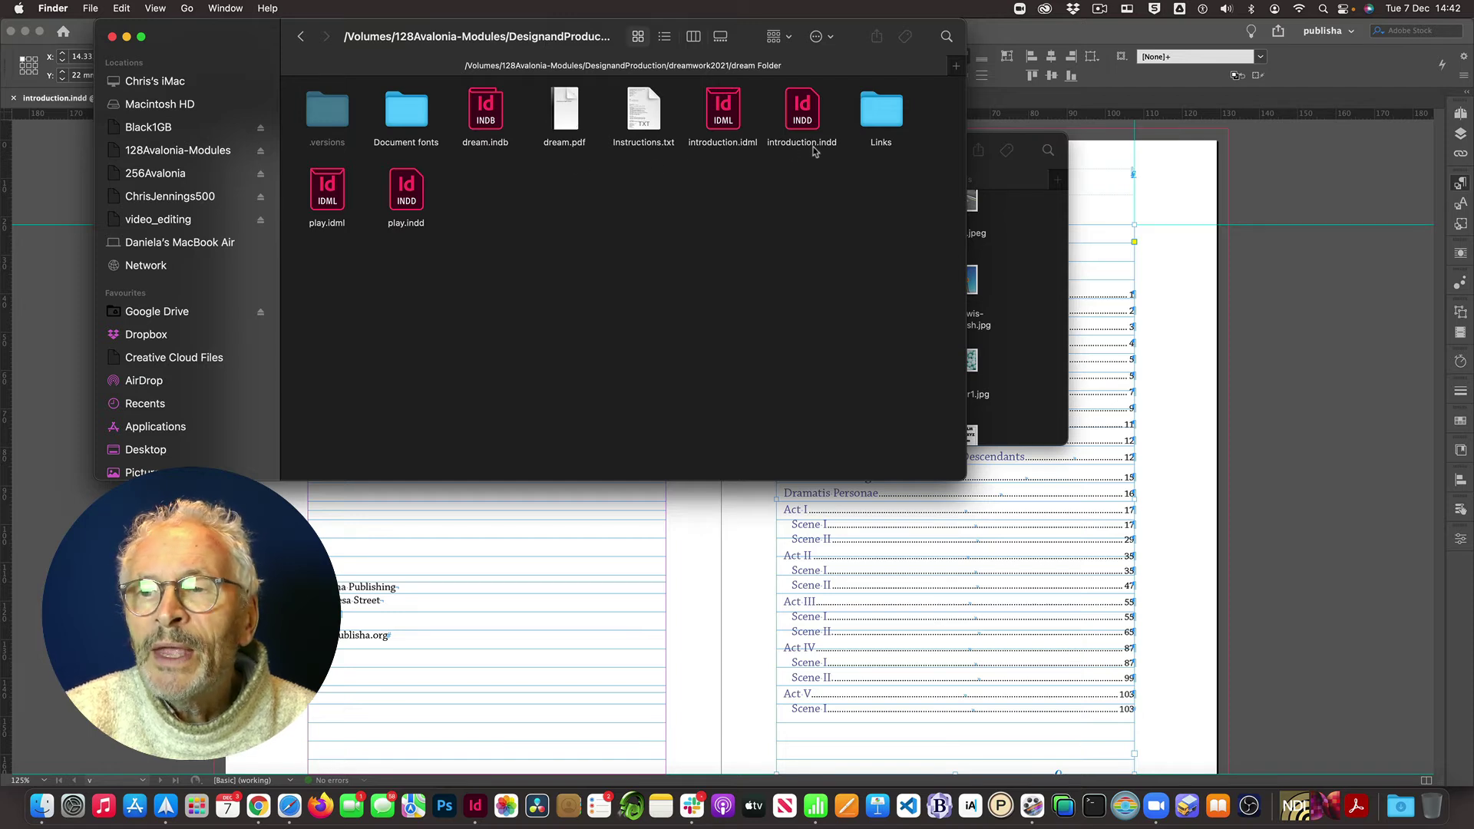
# Inspect the Links and Document fonts folders, returning to dream Folder each time.
pyautogui.doubleClick(881, 110)
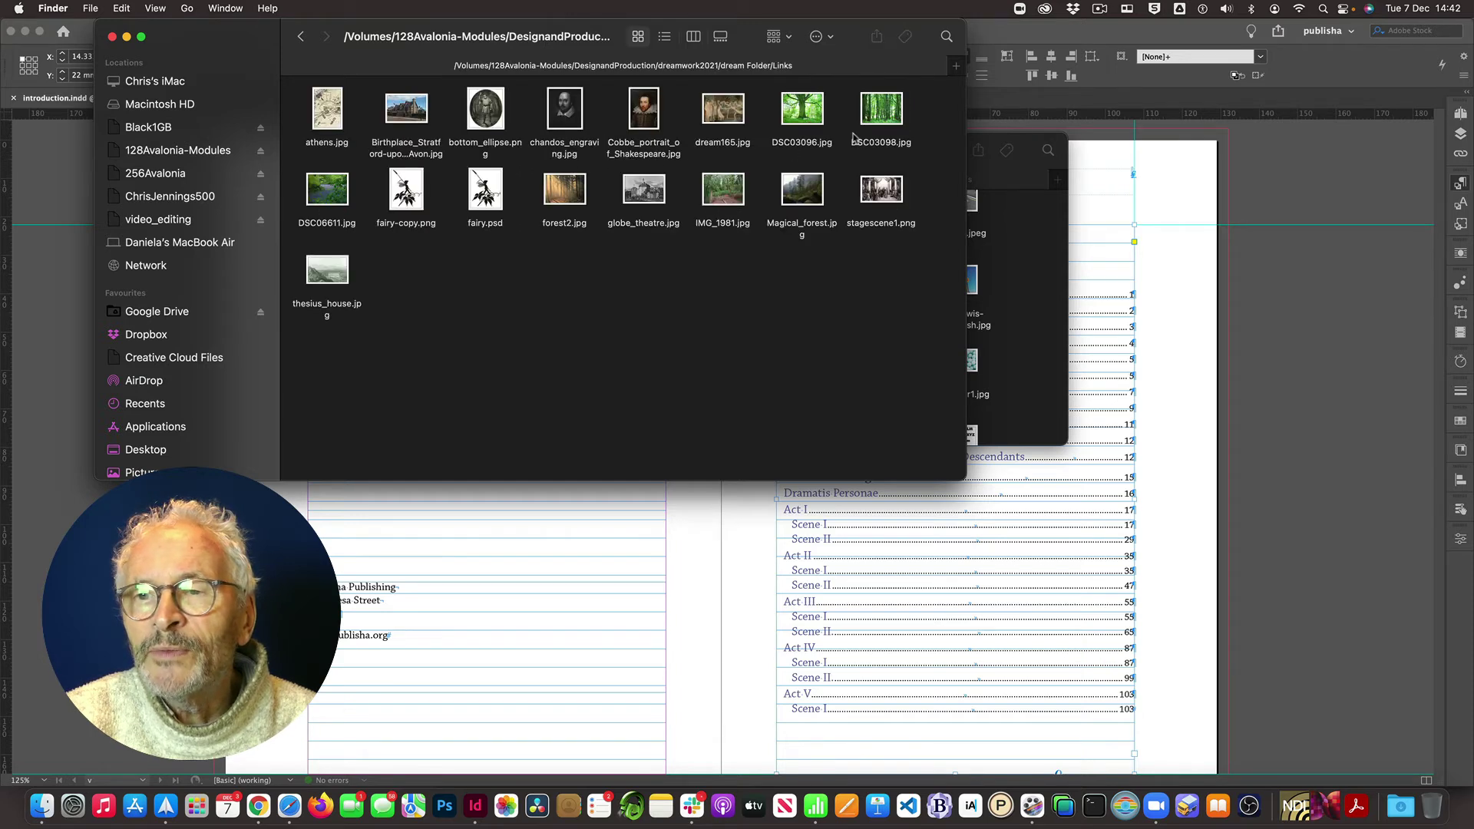
pyautogui.click(303, 37)
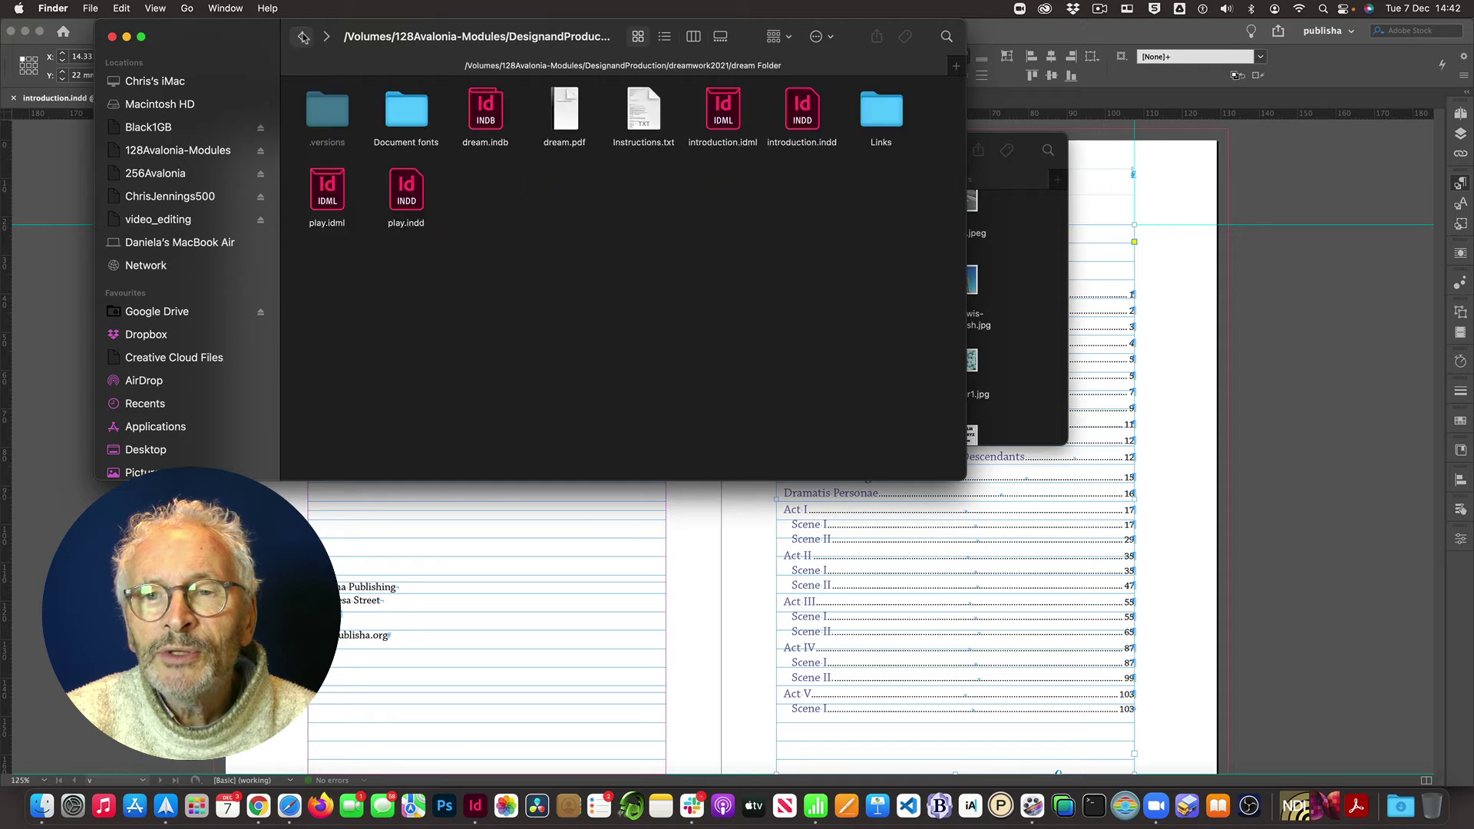
pyautogui.doubleClick(412, 115)
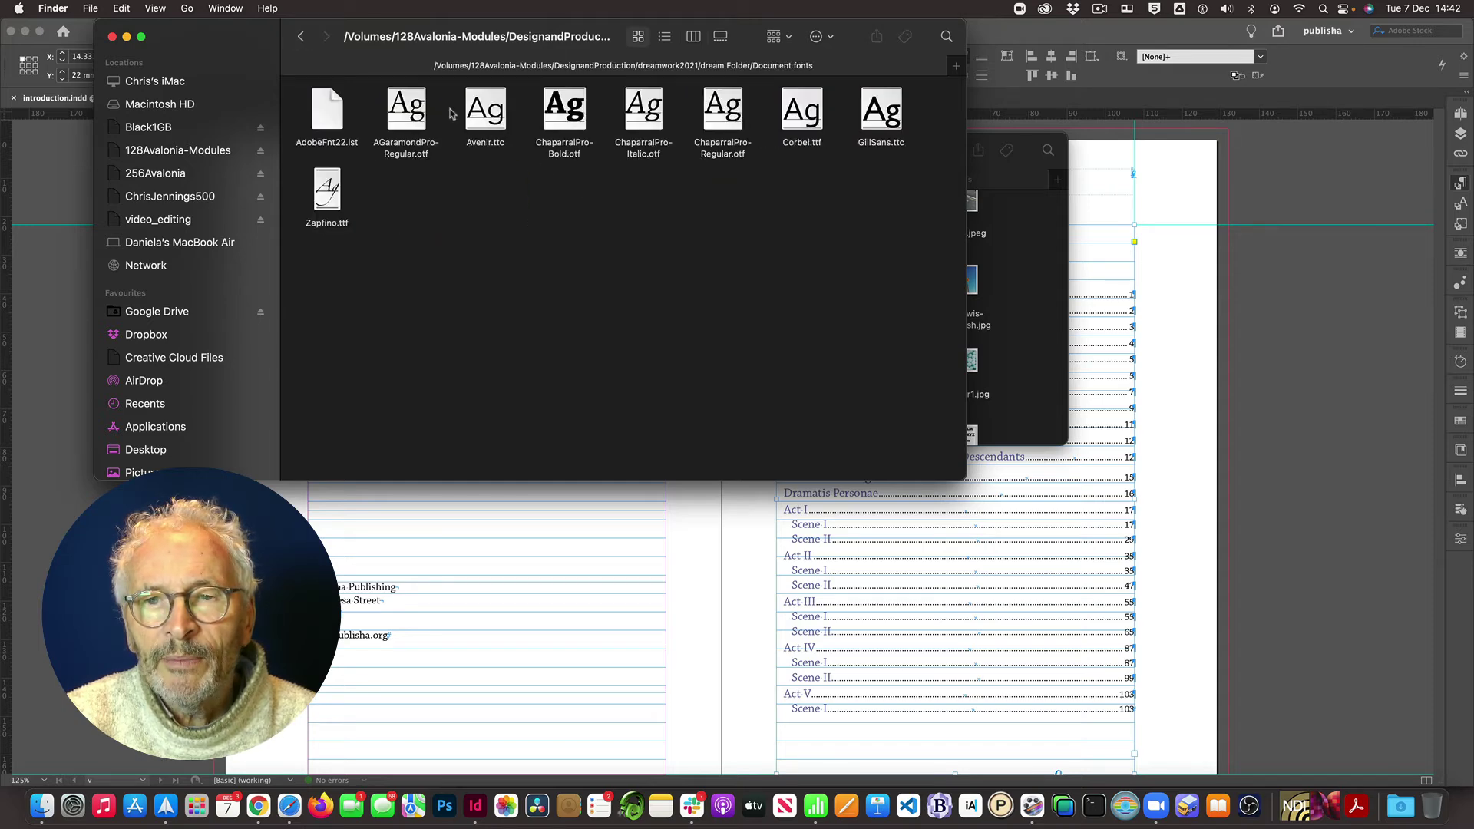
pyautogui.click(304, 37)
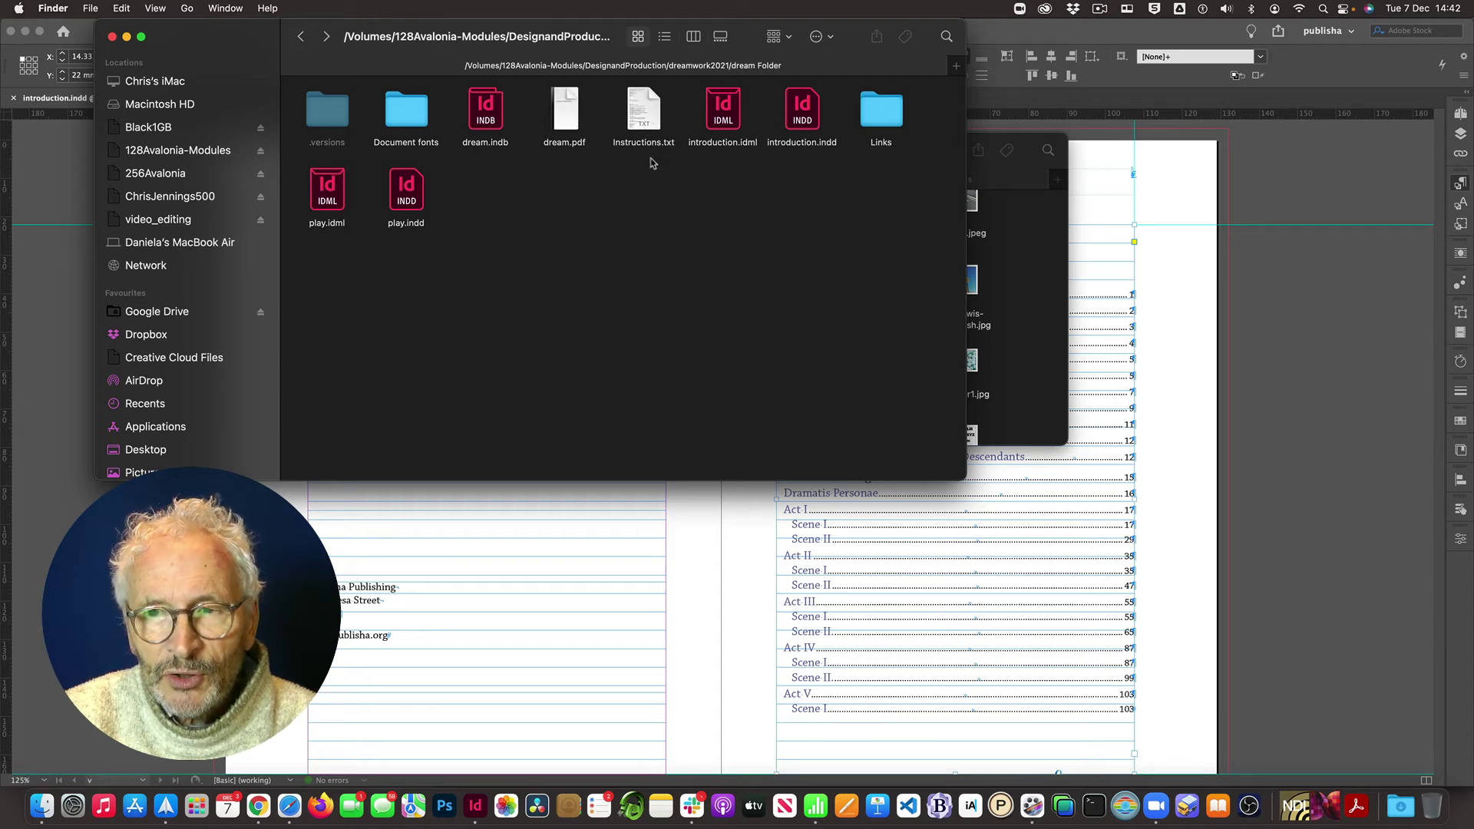
# Open Instructions.txt in a larger TextEdit window and scroll through the report.
pyautogui.doubleClick(643, 114)
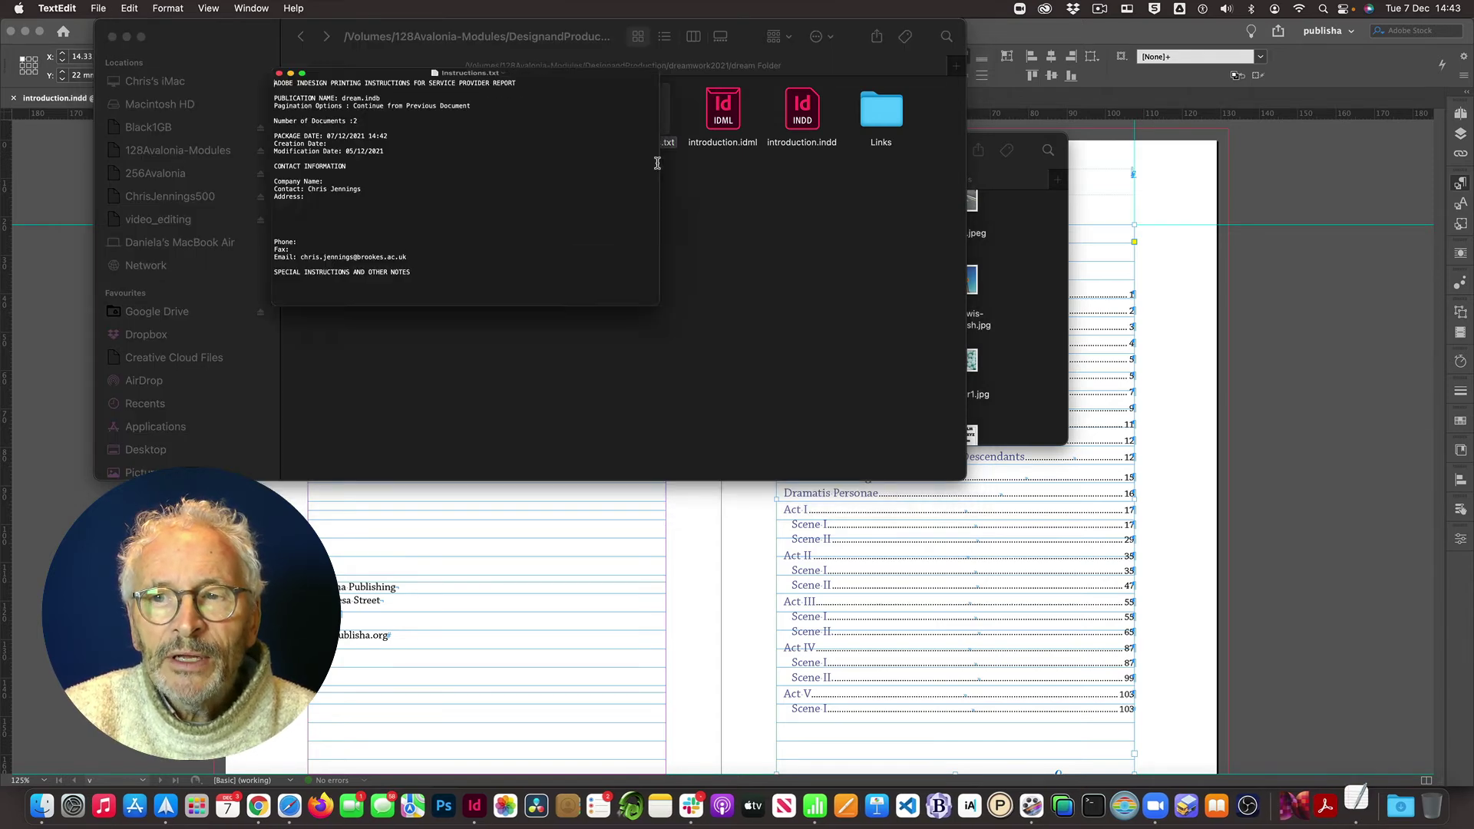
pyautogui.moveTo(328, 73); pyautogui.dragTo(462, 89)
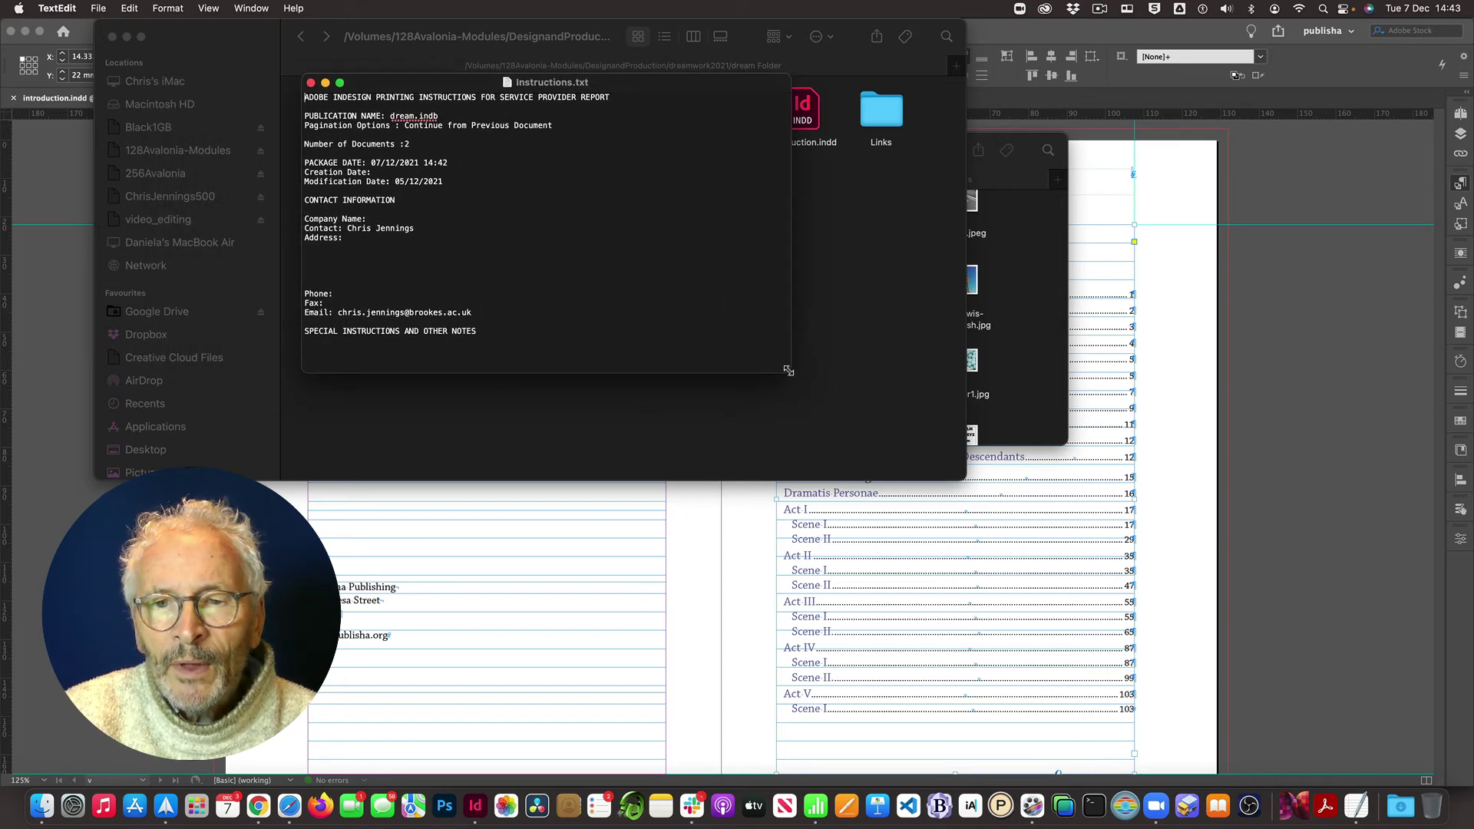
pyautogui.moveTo(790, 373); pyautogui.dragTo(924, 610)
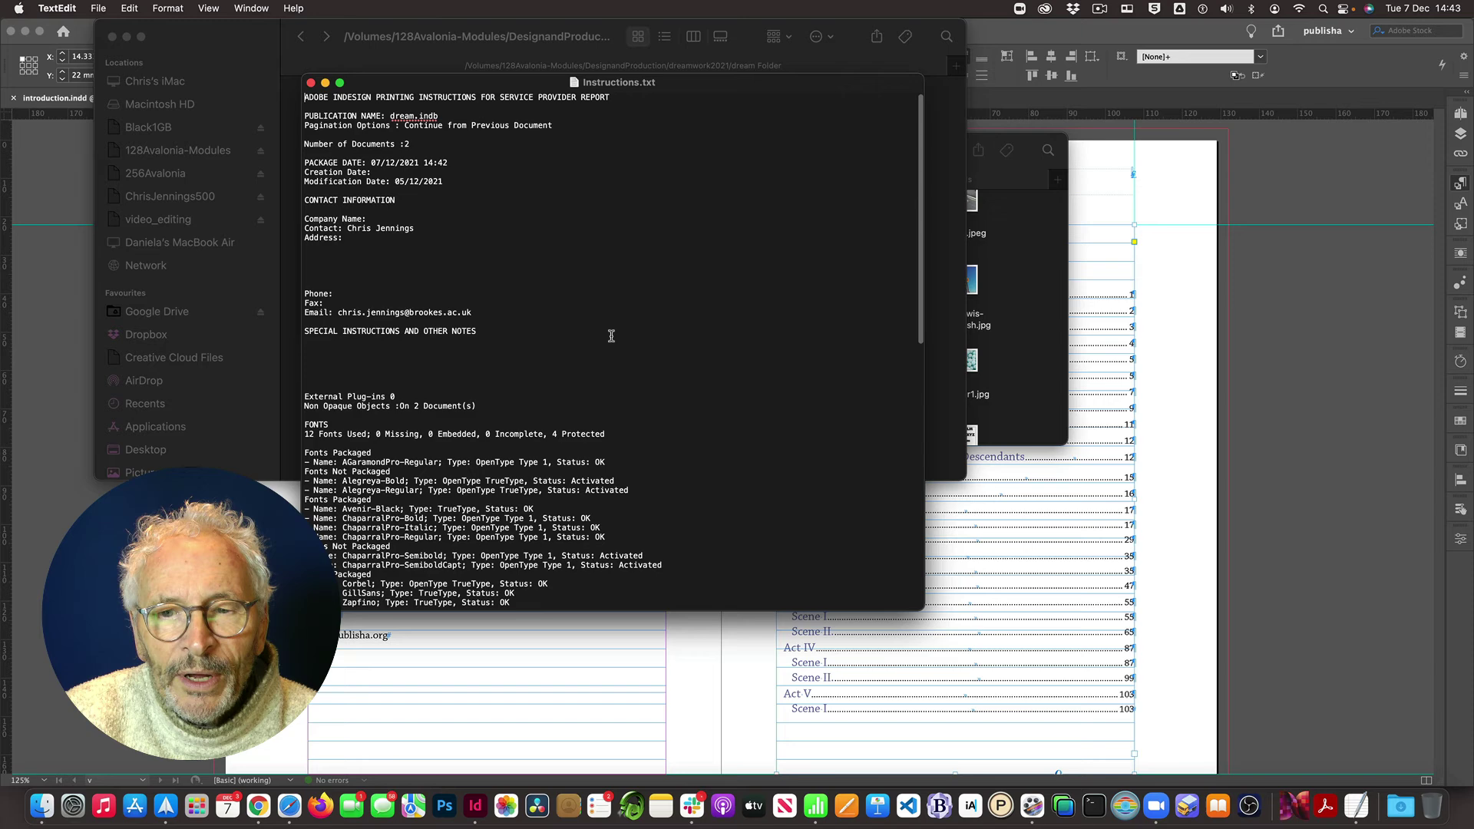
pyautogui.scroll(-4, 611, 335)
pyautogui.scroll(-10, 611, 335)
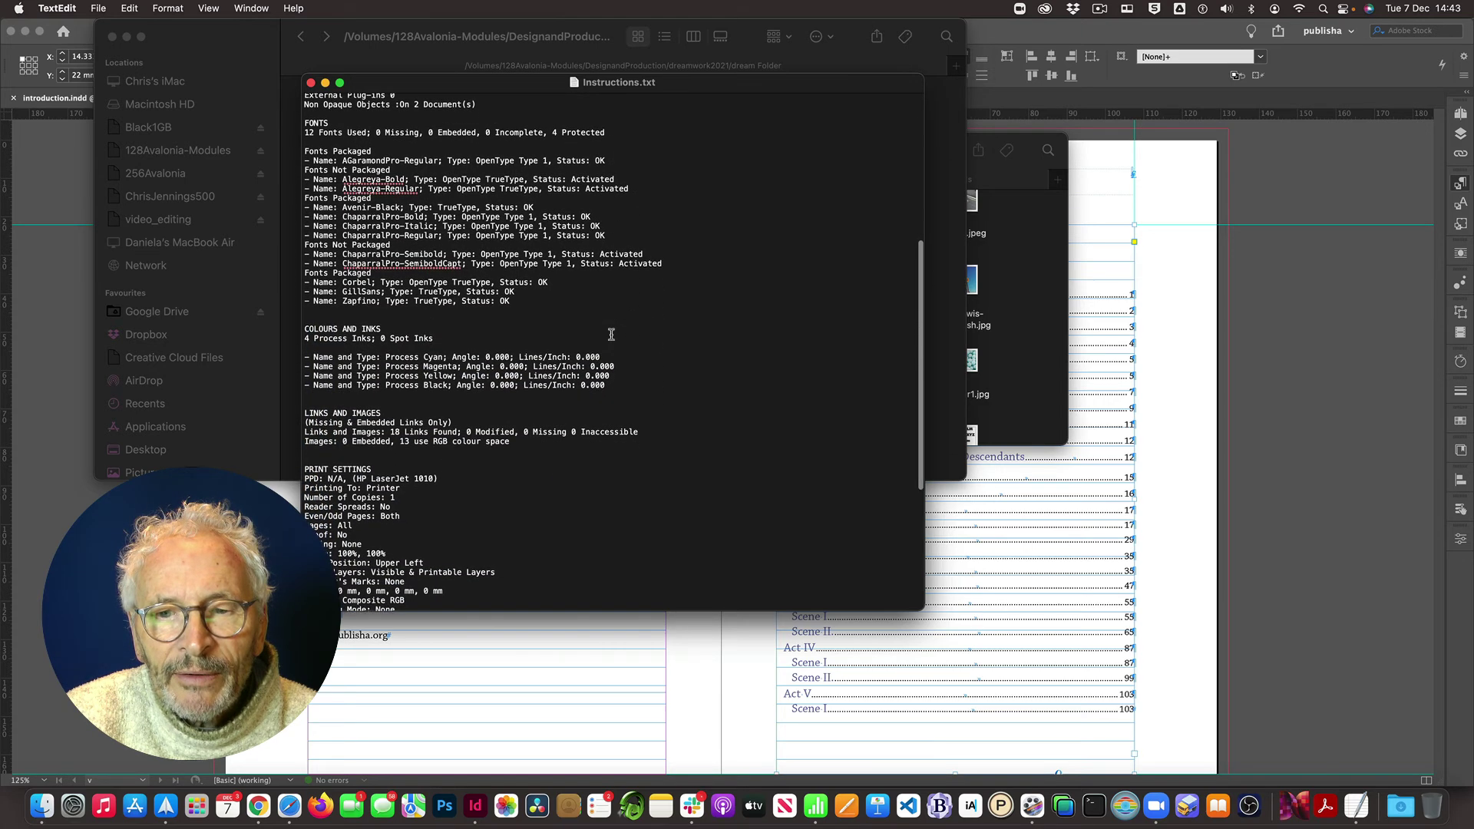
pyautogui.scroll(10, 612, 335)
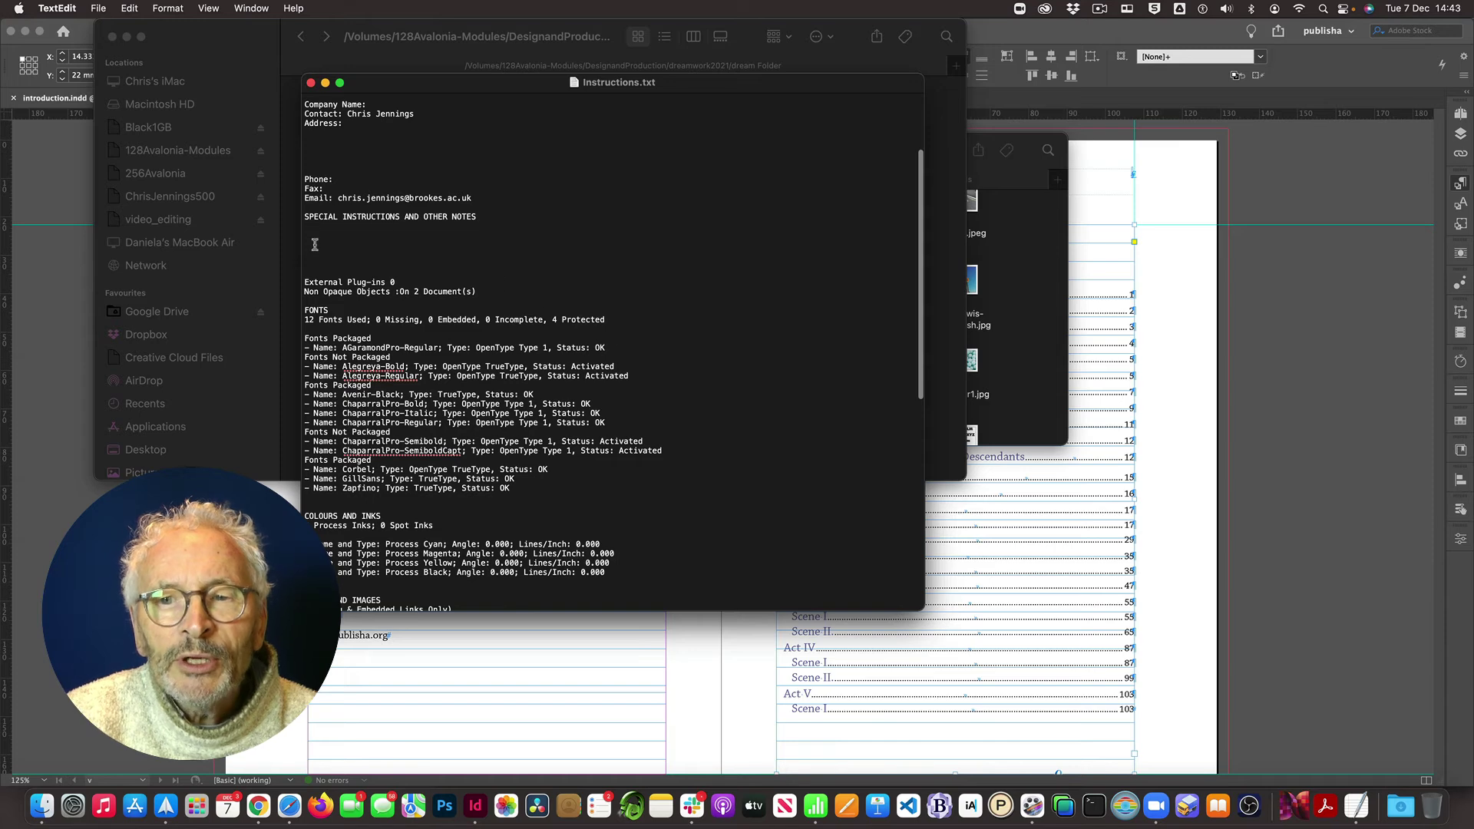
# Select the blank lines under SPECIAL INSTRUCTIONS in the report.
pyautogui.moveTo(311, 232); pyautogui.dragTo(360, 272)
pyautogui.click(315, 241)
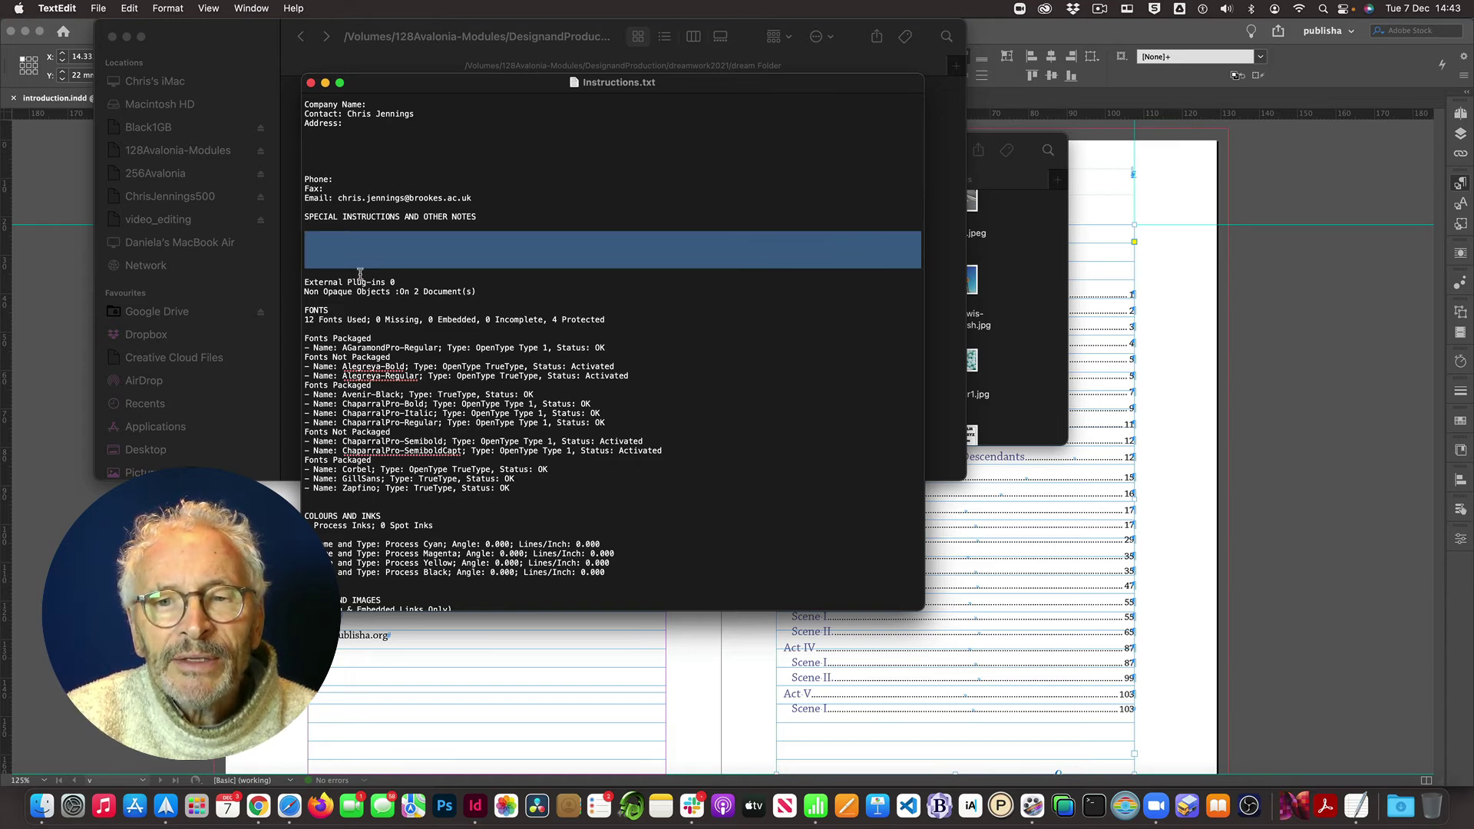
pyautogui.click(307, 235)
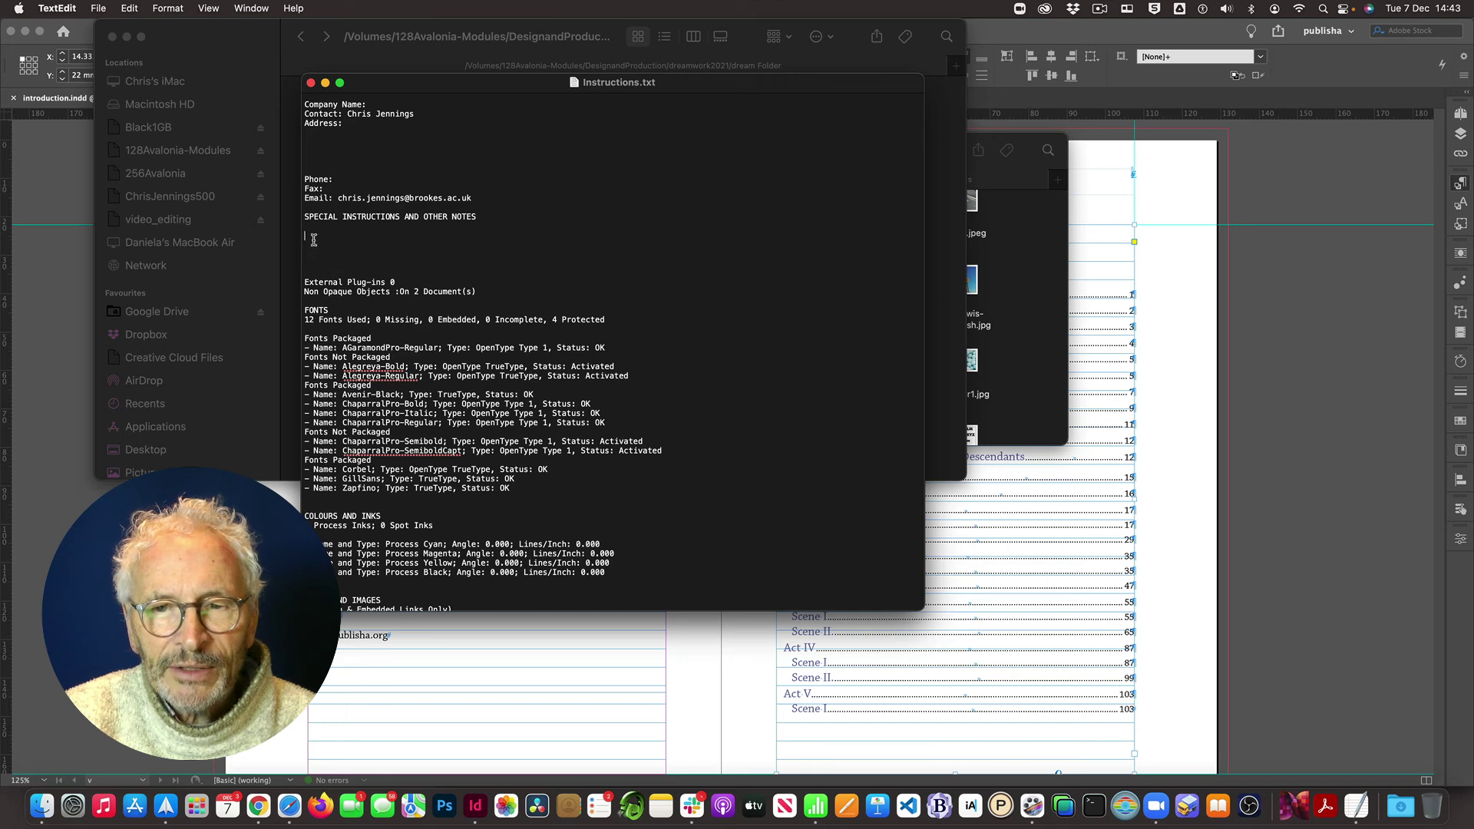
pyautogui.moveTo(309, 235); pyautogui.dragTo(382, 274)
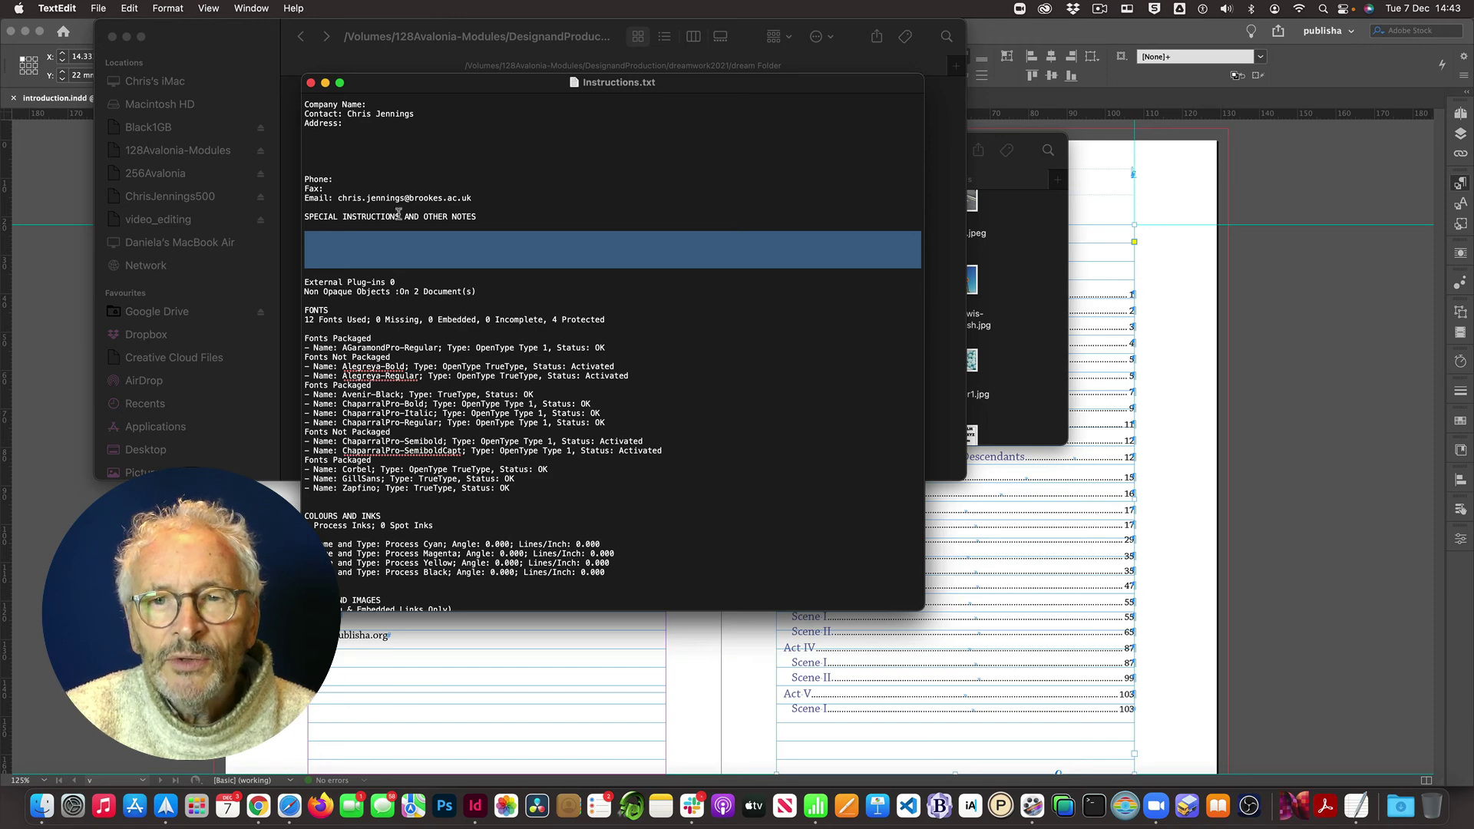
# Close the report, go back to dreamwork2021 and show dream Folder's context menu.
pyautogui.click(311, 84)
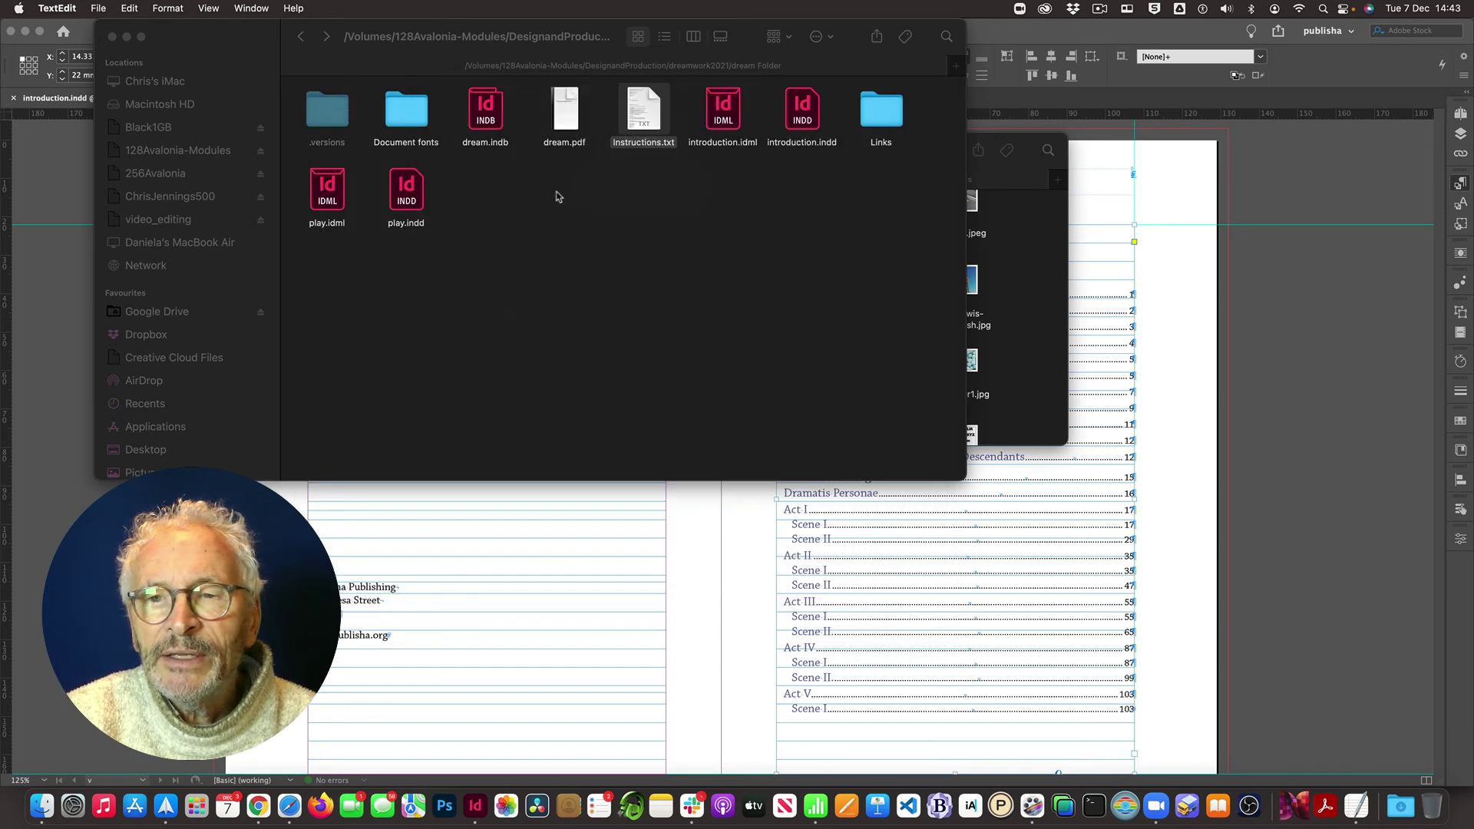
pyautogui.click(302, 40)
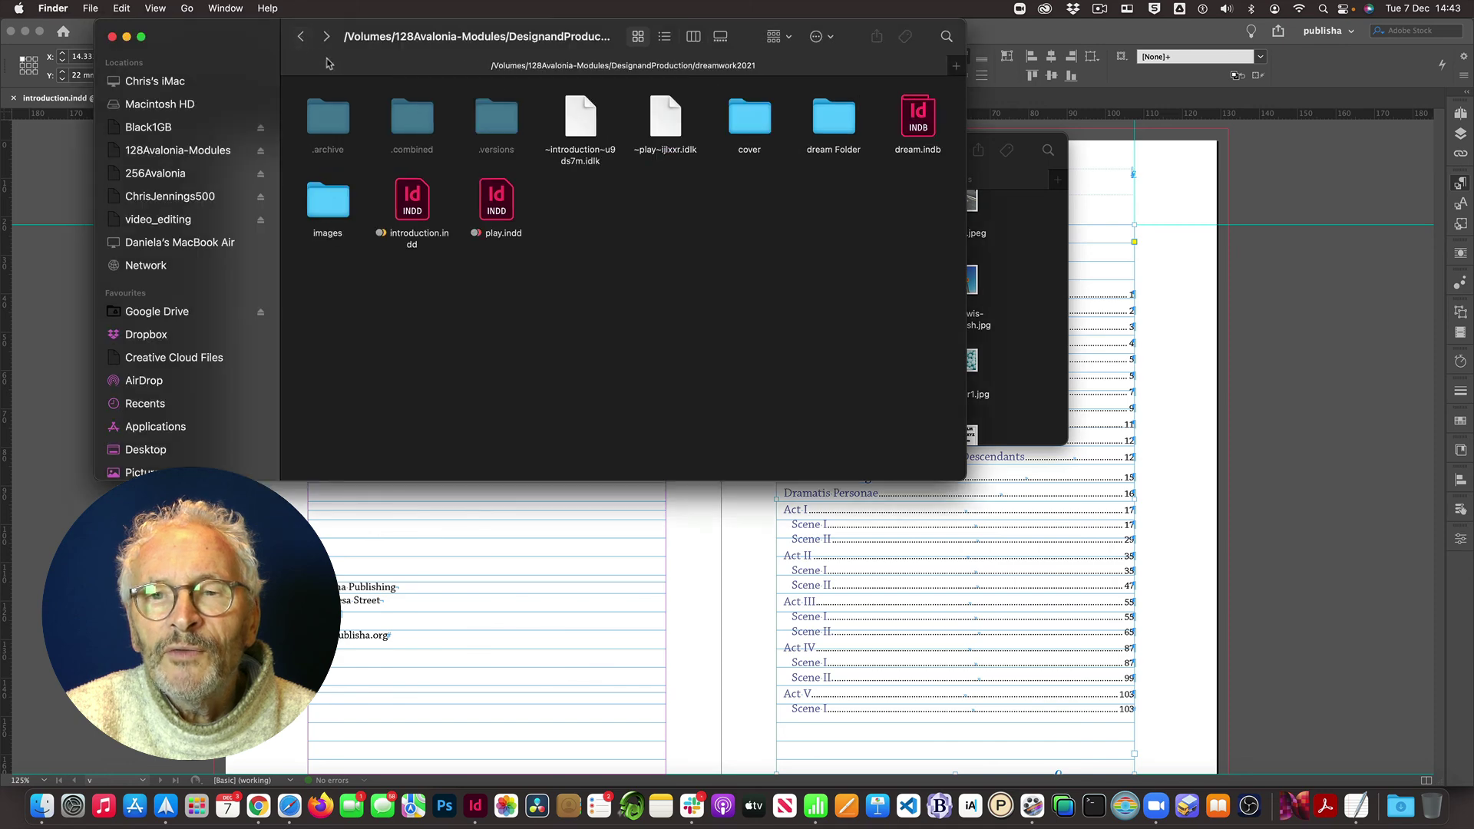
pyautogui.rightClick(849, 131)
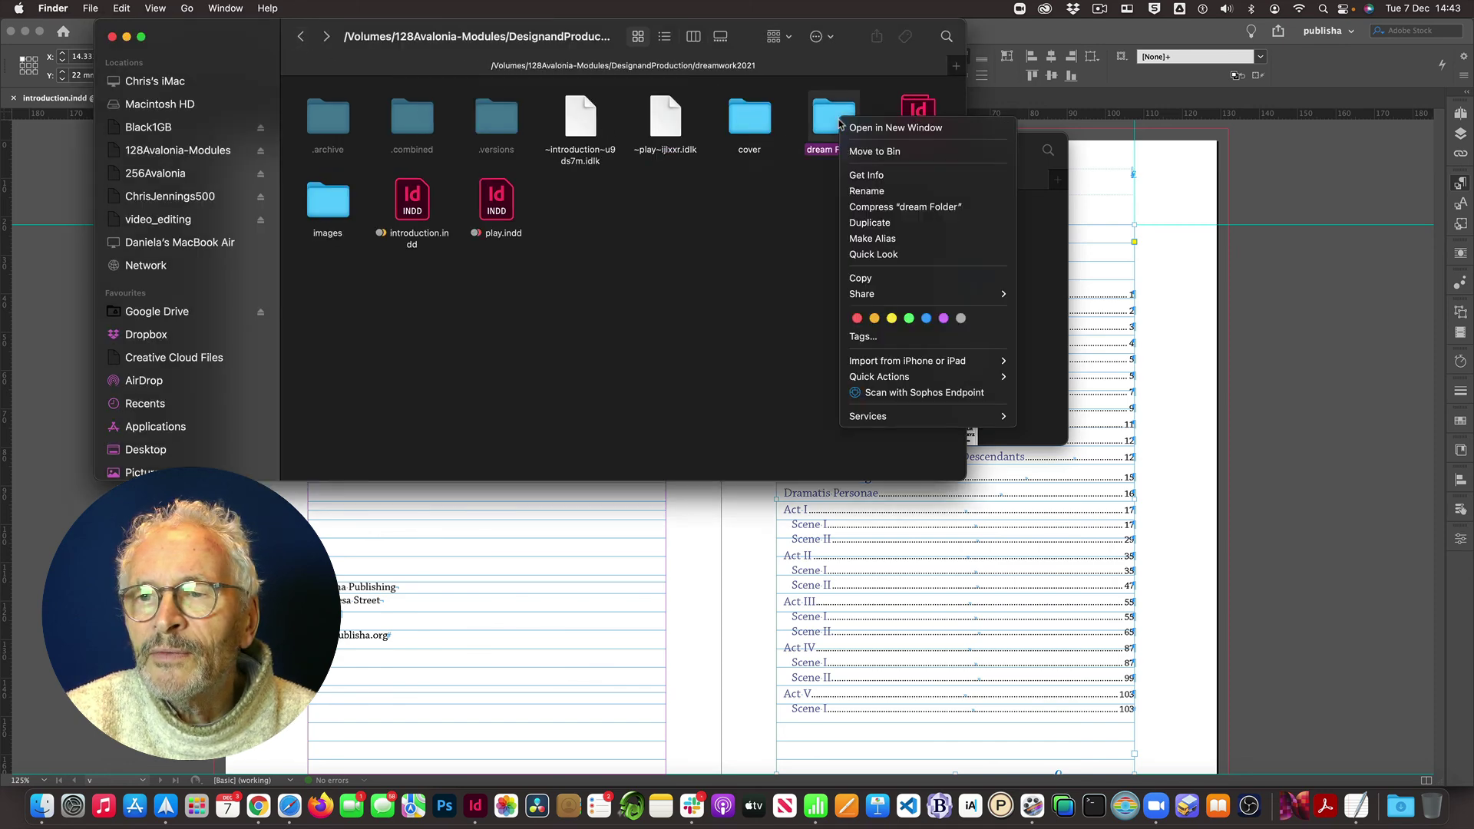